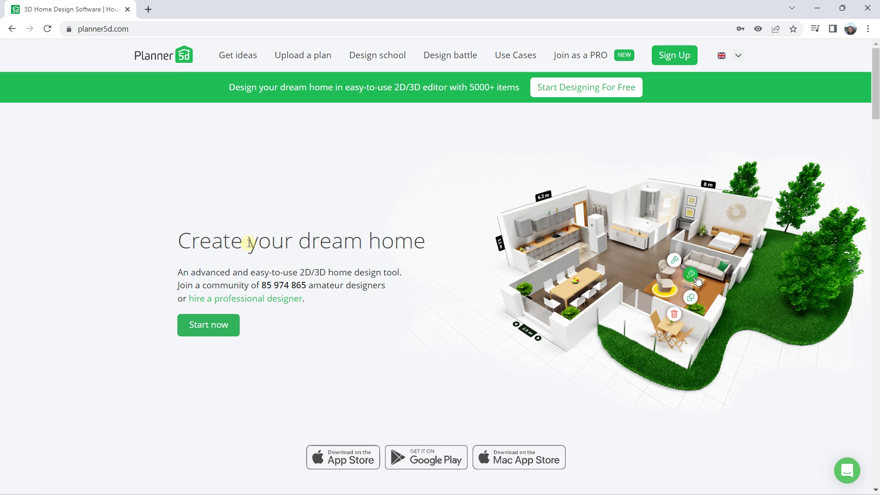
Step: Read the Layout & Design text, highlighting the 2D mode phrase and the switching-to-3D sentence
{"action": "scroll", "coordinate": [259, 250], "scroll_direction": "down", "scroll_amount": 3}
{"action": "scroll", "coordinate": [261, 251], "scroll_direction": "up", "scroll_amount": 3}
{"action": "scroll", "coordinate": [330, 238], "scroll_direction": "down", "scroll_amount": 10}
{"action": "scroll", "coordinate": [352, 258], "scroll_direction": "up", "scroll_amount": 5}
{"action": "scroll", "coordinate": [268, 276], "scroll_direction": "down", "scroll_amount": 3}
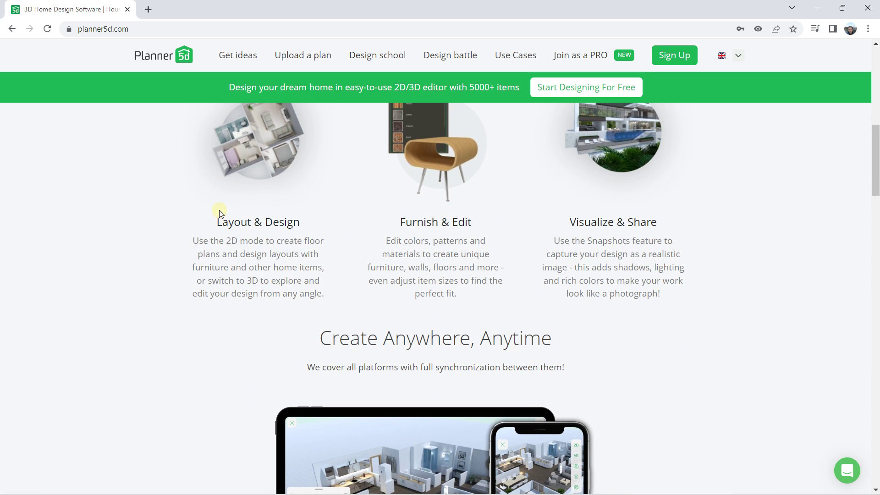
{"action": "left_click_drag", "start_coordinate": [217, 222], "coordinate": [301, 224]}
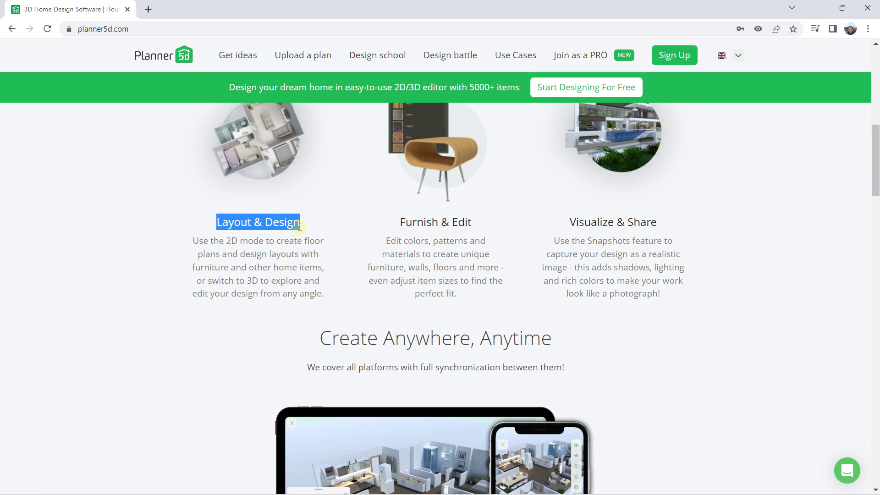
{"action": "left_click_drag", "start_coordinate": [193, 241], "coordinate": [264, 242]}
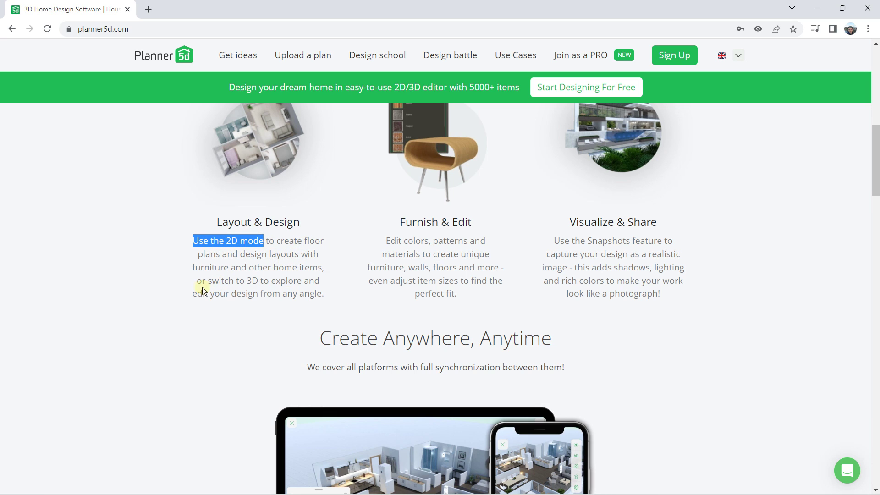
{"action": "left_click_drag", "start_coordinate": [208, 281], "coordinate": [331, 297]}
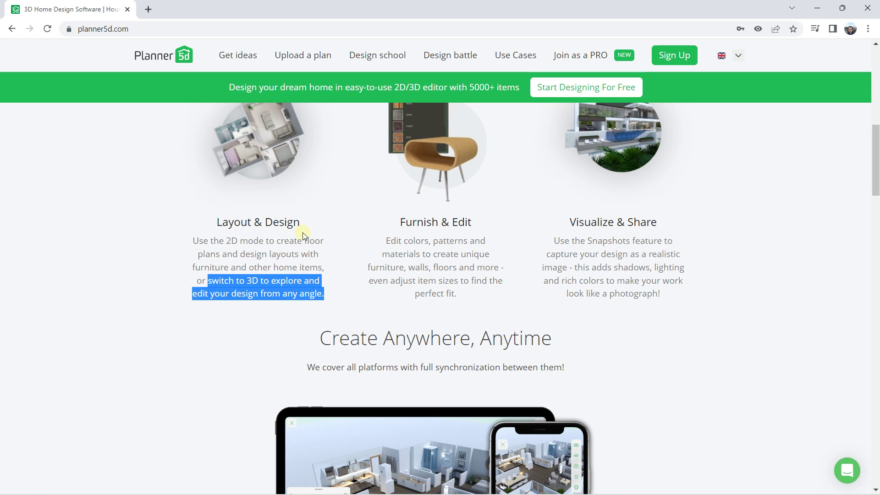
{"action": "left_click", "coordinate": [285, 262]}
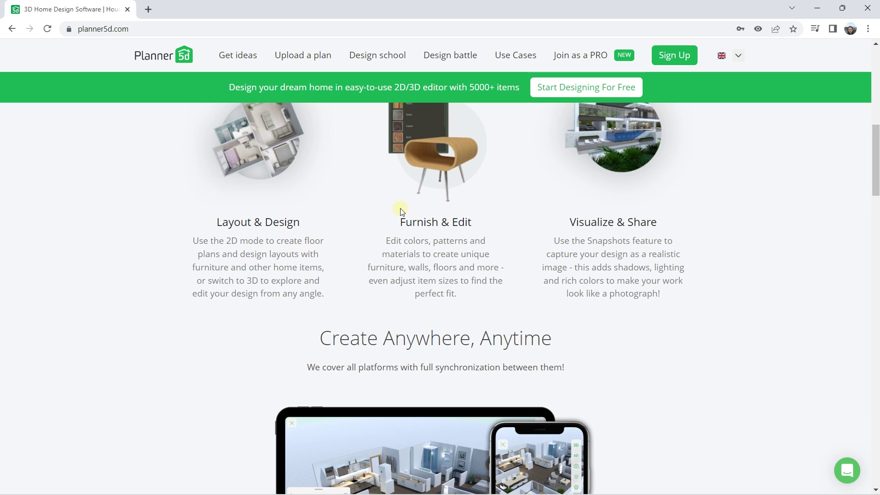
Step: Highlight the Furnish & Edit and Visualize & Share headings
{"action": "scroll", "coordinate": [453, 224], "scroll_direction": "up", "scroll_amount": 1}
{"action": "scroll", "coordinate": [452, 224], "scroll_direction": "down", "scroll_amount": 1}
{"action": "left_click_drag", "start_coordinate": [401, 222], "coordinate": [473, 223]}
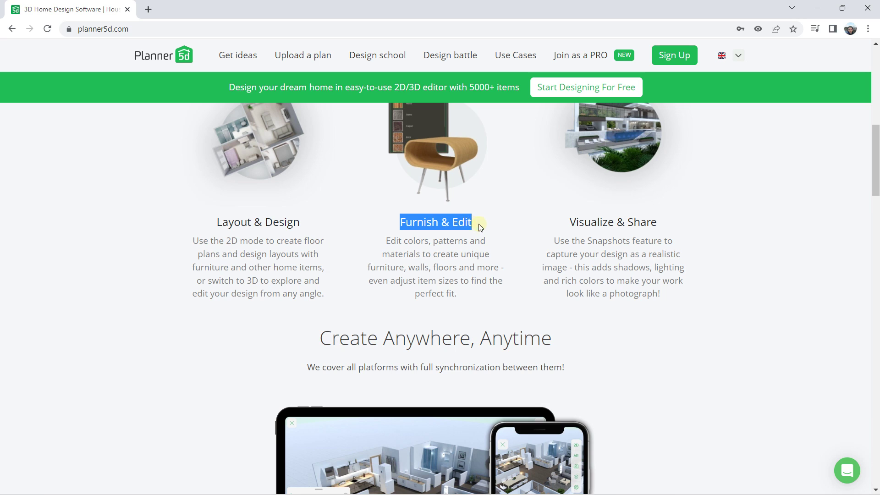
{"action": "left_click_drag", "start_coordinate": [568, 222], "coordinate": [660, 223]}
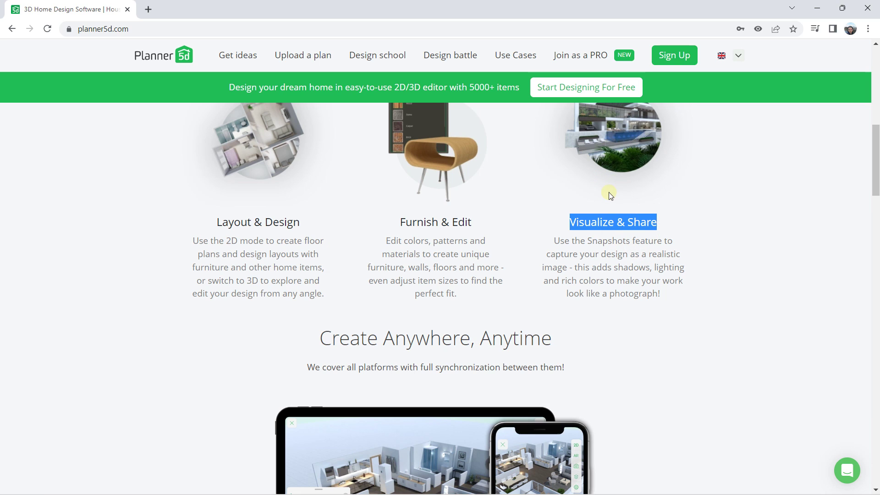
{"action": "scroll", "coordinate": [605, 191], "scroll_direction": "down", "scroll_amount": 4}
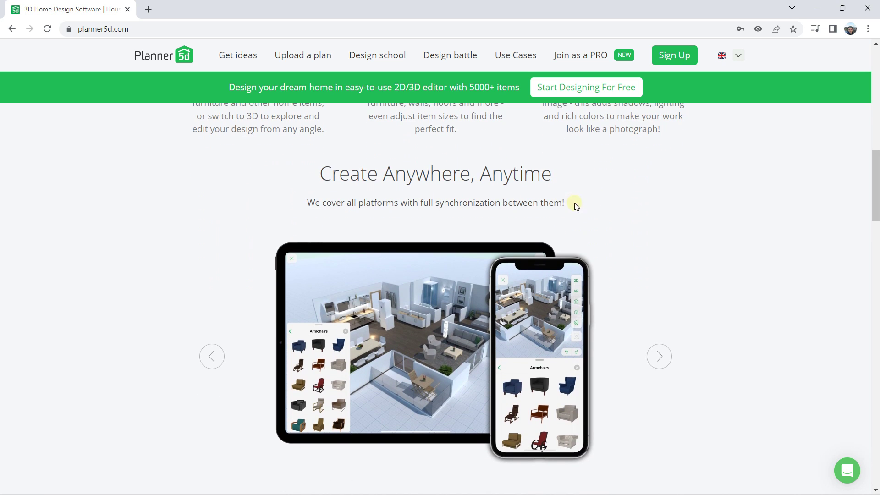
Step: Scroll through the homepage and footer, briefly highlighting the 5000+ Item Catalog text
{"action": "scroll", "coordinate": [460, 192], "scroll_direction": "down", "scroll_amount": 8}
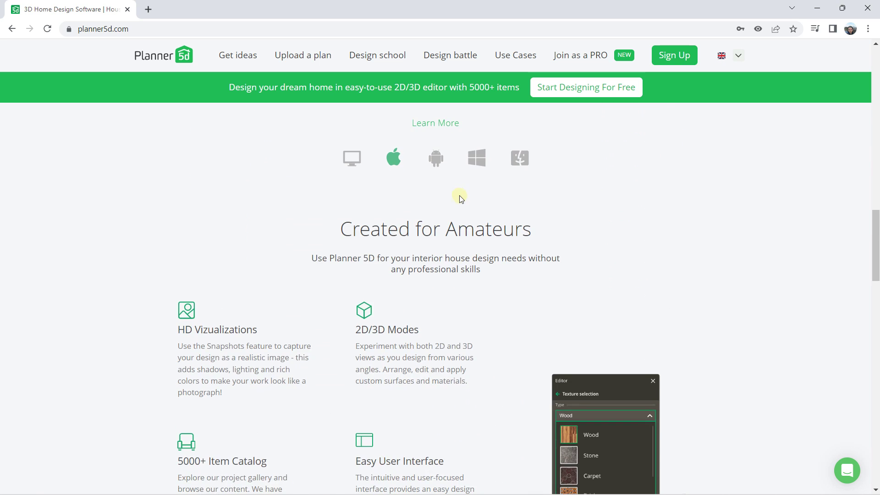
{"action": "scroll", "coordinate": [449, 198], "scroll_direction": "down", "scroll_amount": 3}
{"action": "scroll", "coordinate": [447, 199], "scroll_direction": "down", "scroll_amount": 1}
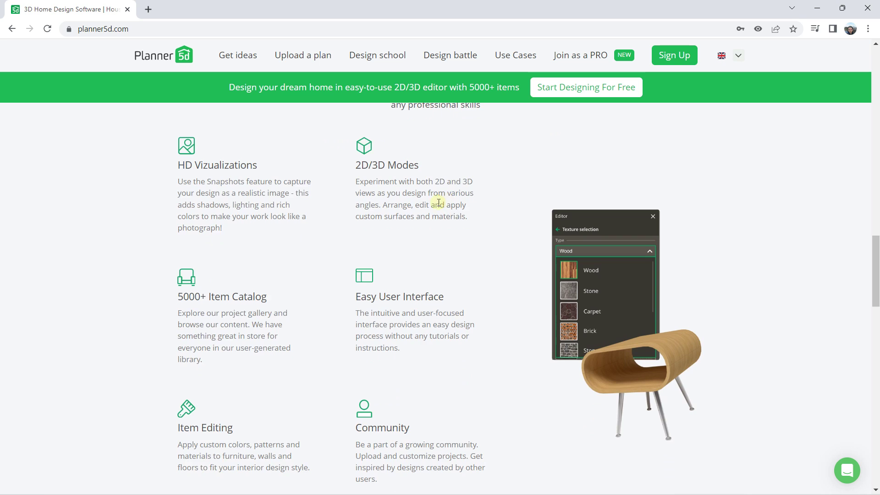
{"action": "scroll", "coordinate": [439, 203], "scroll_direction": "down", "scroll_amount": 2}
{"action": "left_click_drag", "start_coordinate": [177, 187], "coordinate": [296, 192]}
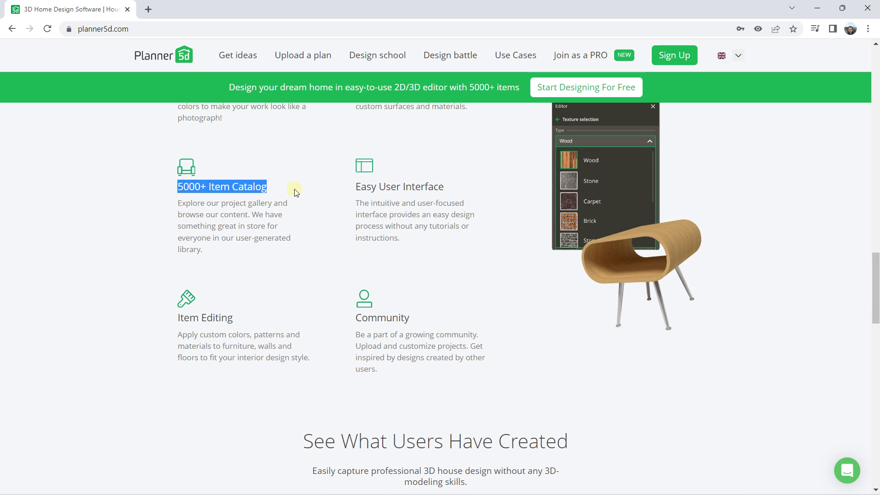
{"action": "scroll", "coordinate": [295, 192], "scroll_direction": "down", "scroll_amount": 14}
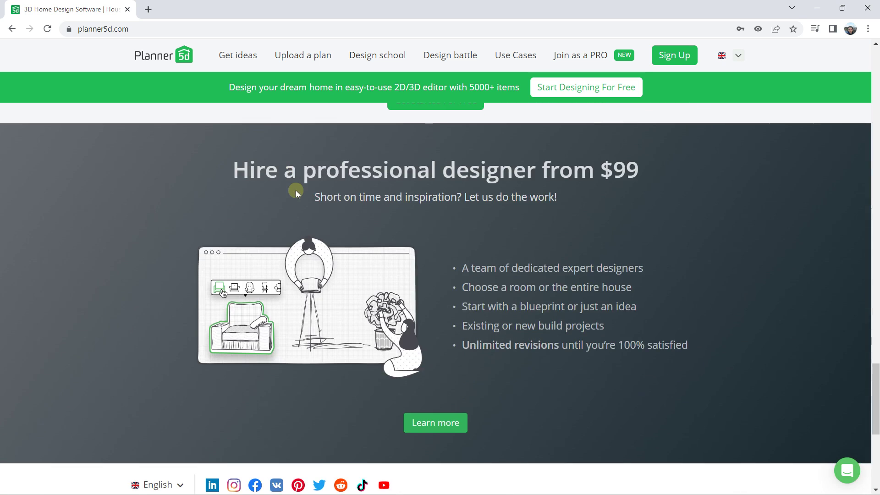
{"action": "scroll", "coordinate": [363, 241], "scroll_direction": "down", "scroll_amount": 7}
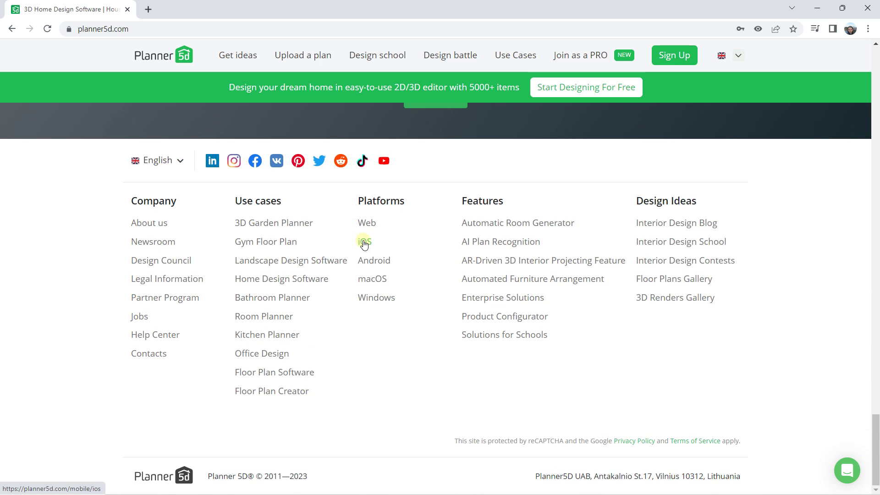
{"action": "scroll", "coordinate": [363, 241], "scroll_direction": "up", "scroll_amount": 20}
{"action": "scroll", "coordinate": [362, 234], "scroll_direction": "down", "scroll_amount": 1}
{"action": "left_click", "coordinate": [222, 220]}
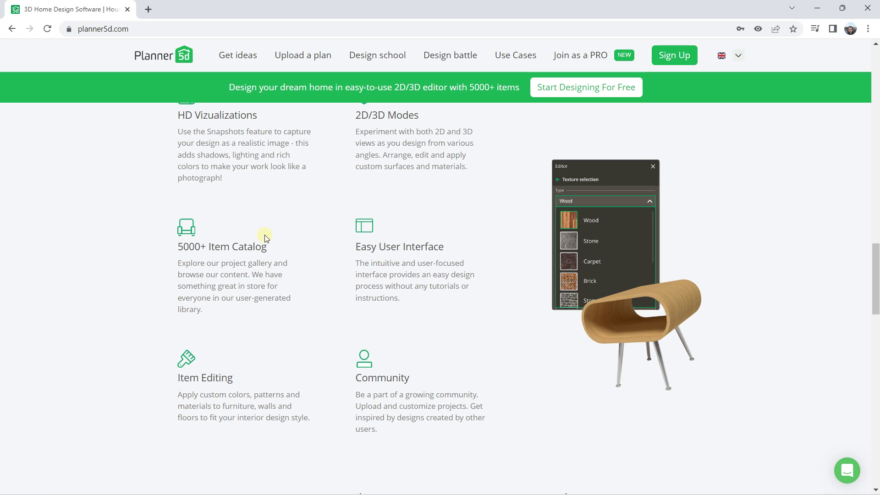
{"action": "scroll", "coordinate": [317, 235], "scroll_direction": "up", "scroll_amount": 20}
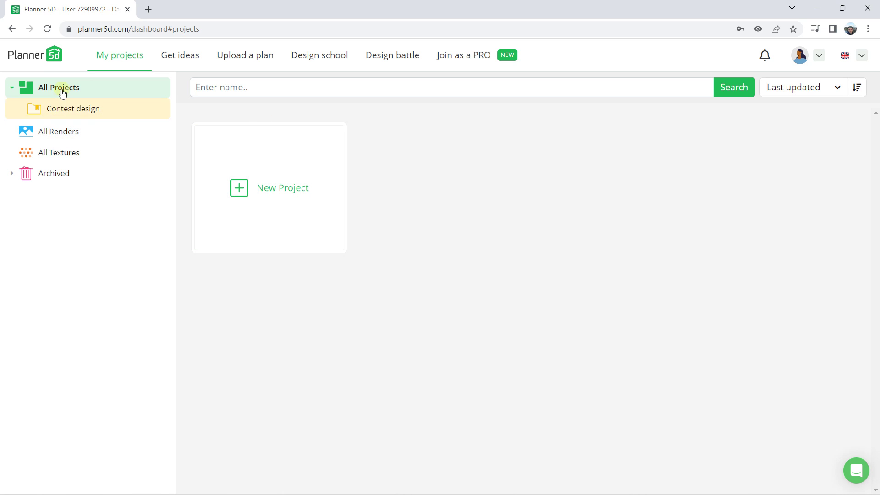
Step: Browse All Renders, All Textures and Archived, then start a New Project from All Projects
{"action": "left_click", "coordinate": [55, 136]}
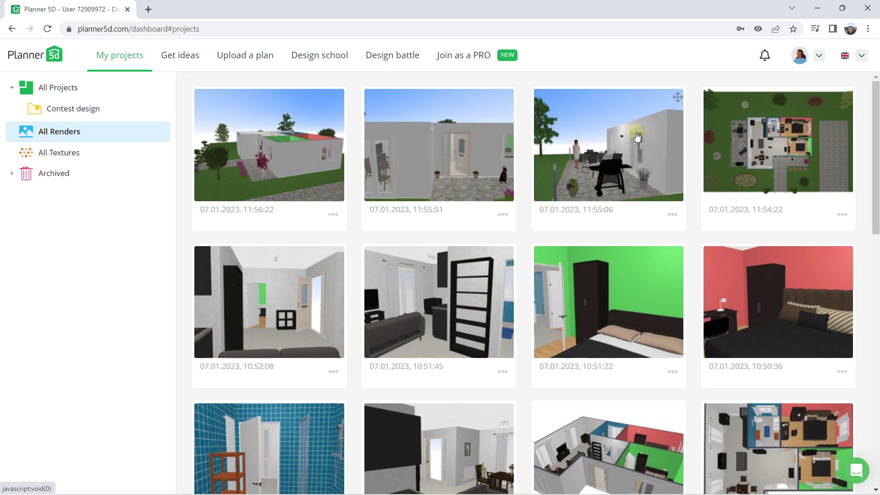
{"action": "left_click", "coordinate": [672, 215]}
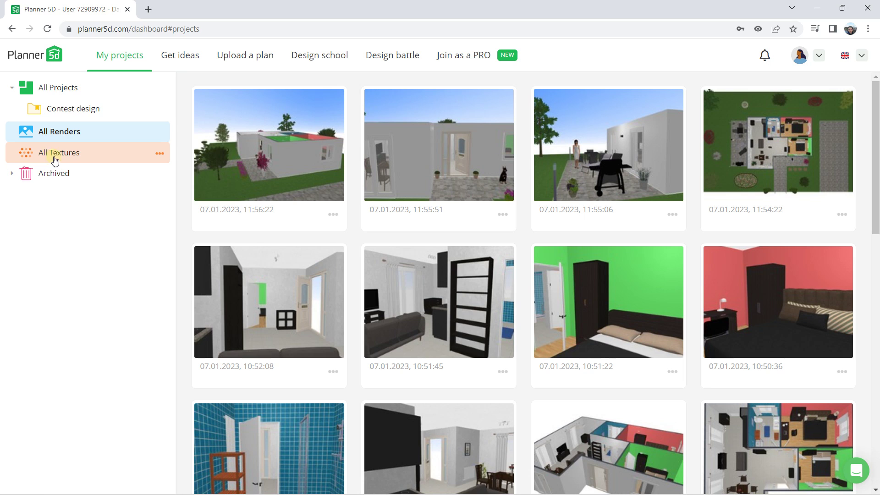
{"action": "left_click", "coordinate": [78, 156]}
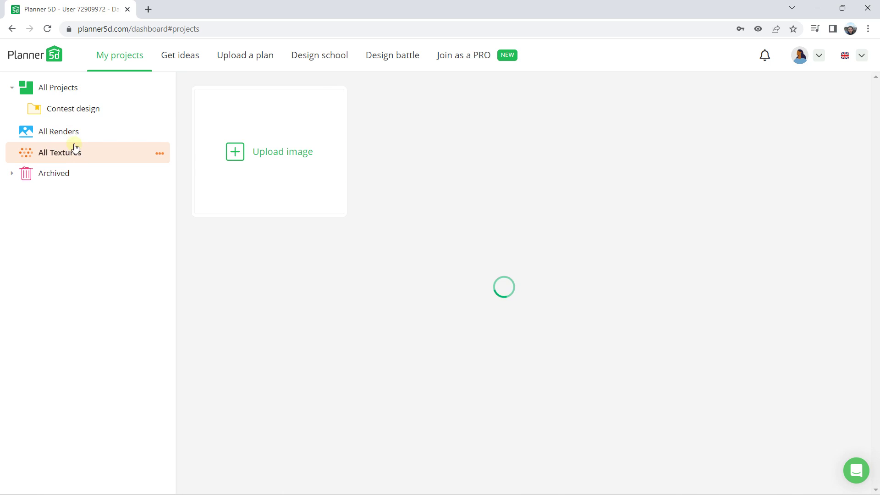
{"action": "left_click", "coordinate": [62, 173]}
{"action": "left_click", "coordinate": [64, 134]}
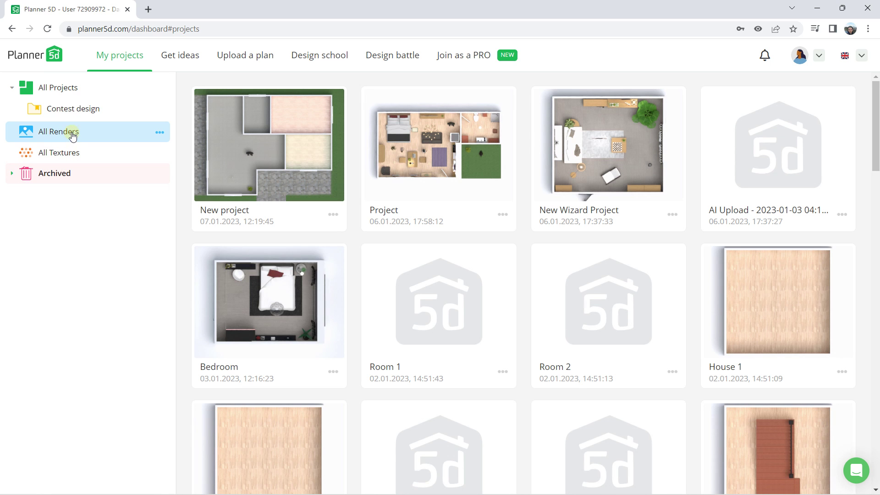
{"action": "left_click", "coordinate": [59, 89]}
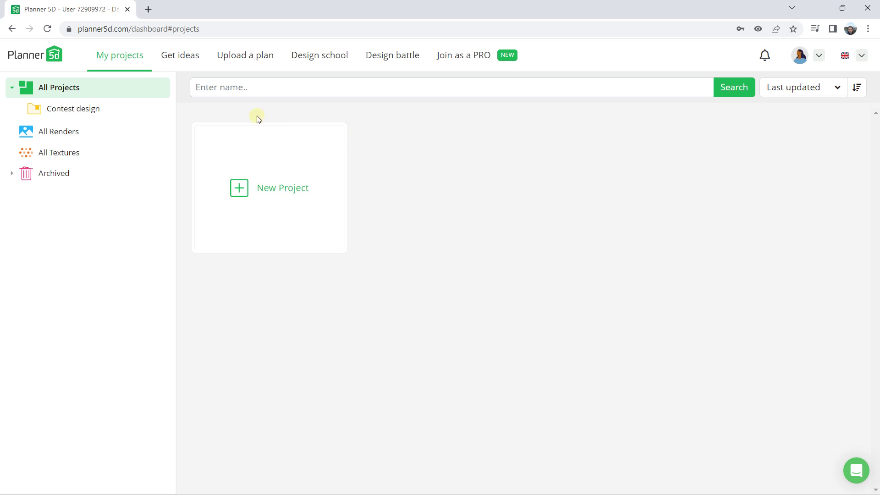
{"action": "left_click", "coordinate": [251, 195]}
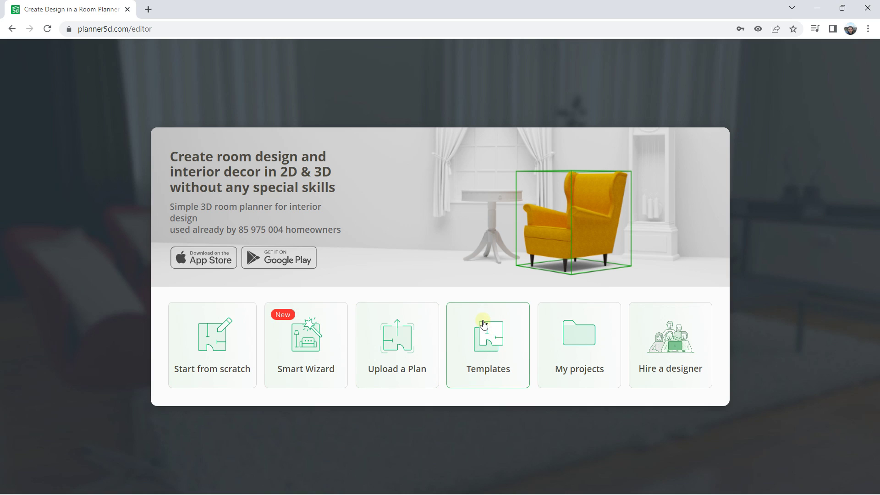
Step: Start a blank design from scratch and dismiss the room-creation tutorial popup
{"action": "left_click", "coordinate": [210, 341]}
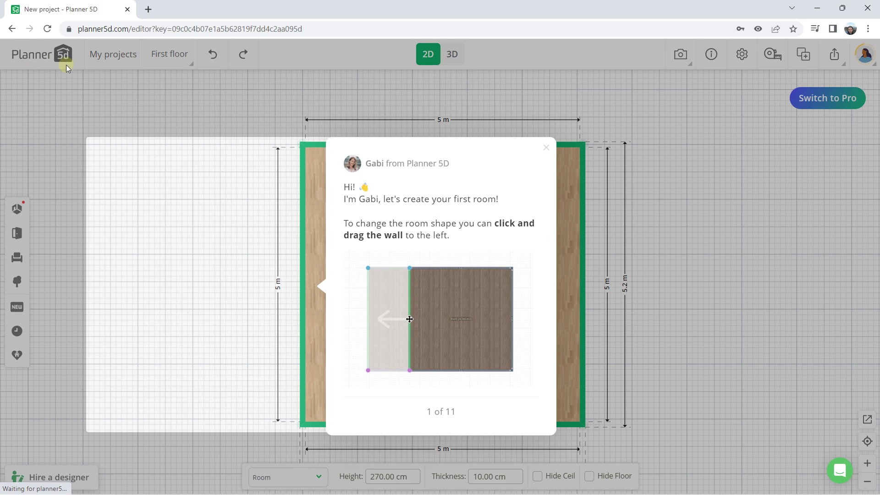
{"action": "left_click", "coordinate": [547, 149]}
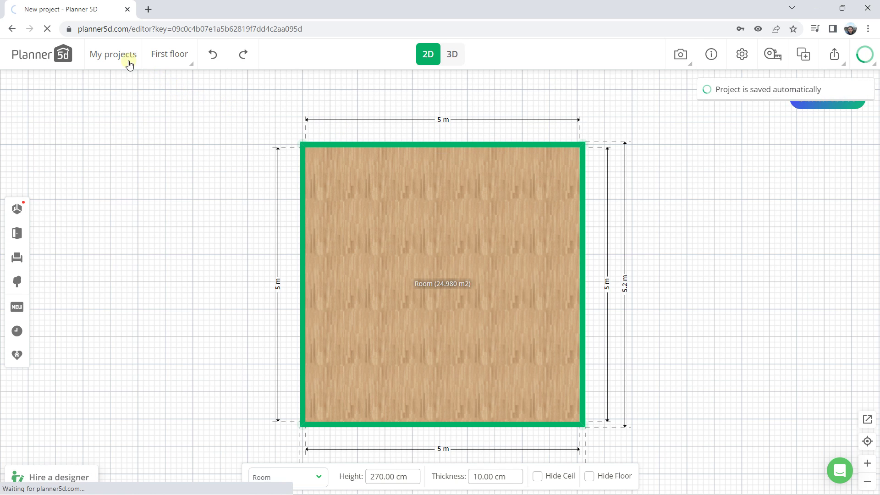
{"action": "left_click", "coordinate": [114, 56]}
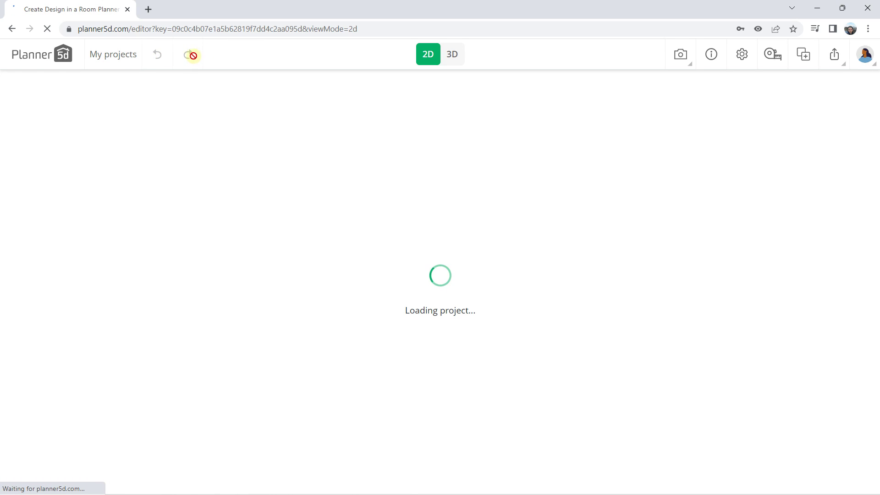
{"action": "mouse_move", "coordinate": [183, 53]}
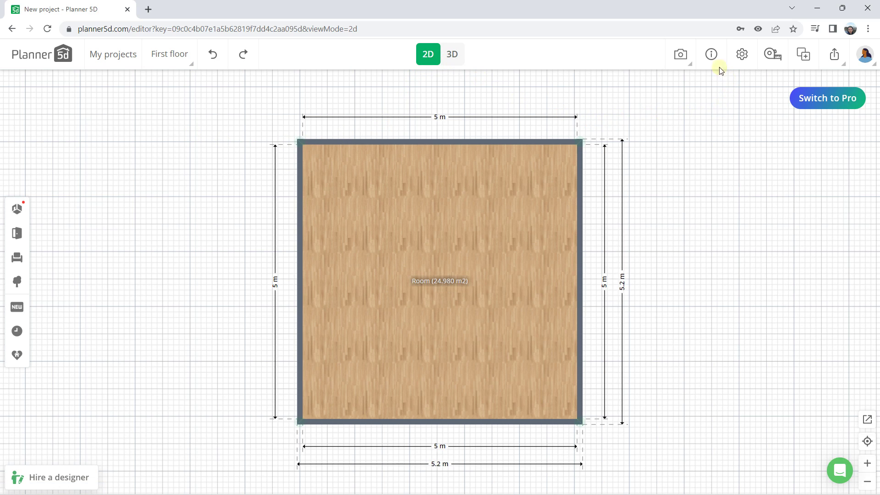
{"action": "mouse_move", "coordinate": [832, 67]}
Step: Look through the room shapes and construction items catalogues
{"action": "left_click", "coordinate": [12, 215]}
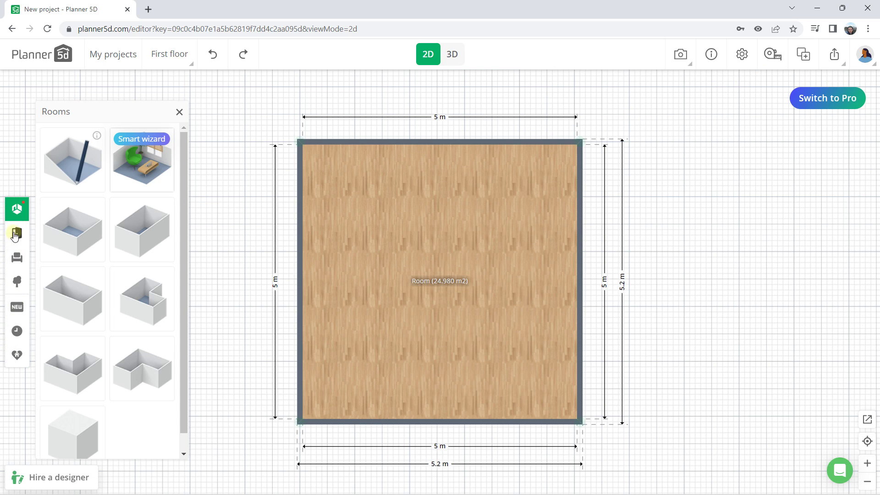
{"action": "left_click", "coordinate": [15, 238]}
{"action": "left_click", "coordinate": [12, 268]}
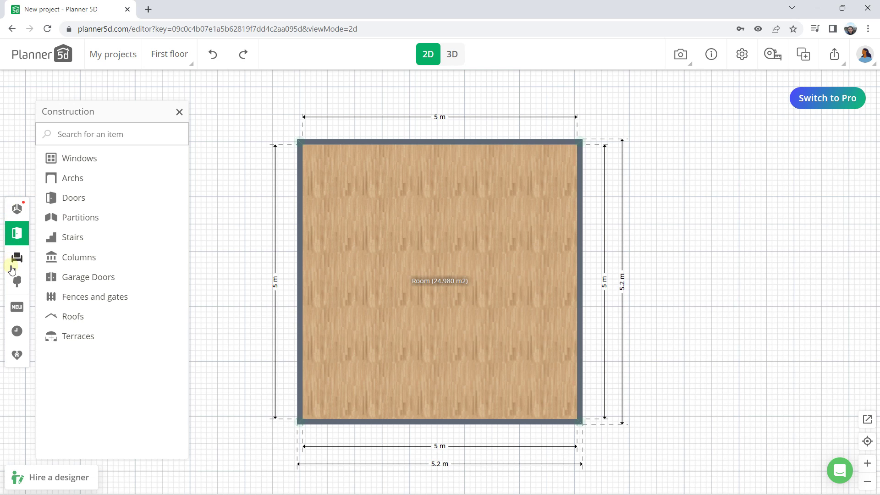
{"action": "left_click", "coordinate": [180, 113]}
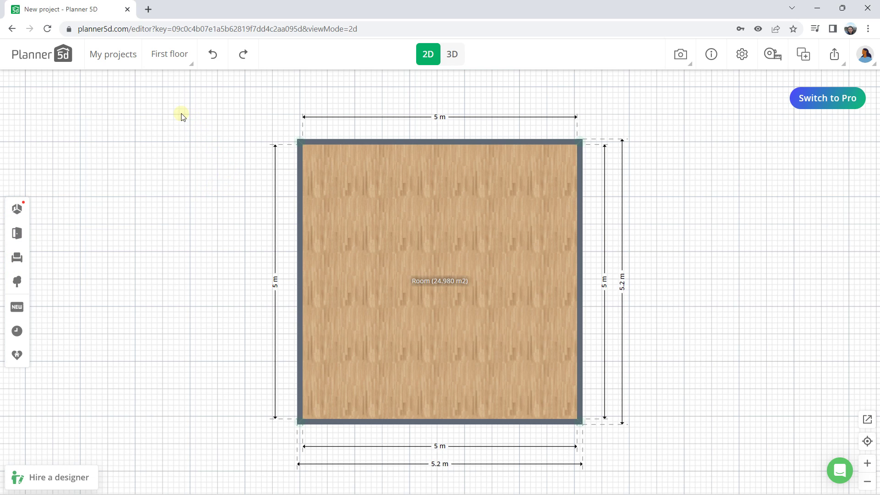
Step: Adjust the plan view, then select and delete the default square room
{"action": "left_click", "coordinate": [868, 463]}
{"action": "left_click", "coordinate": [868, 482]}
{"action": "left_click_drag", "start_coordinate": [361, 244], "coordinate": [380, 215]}
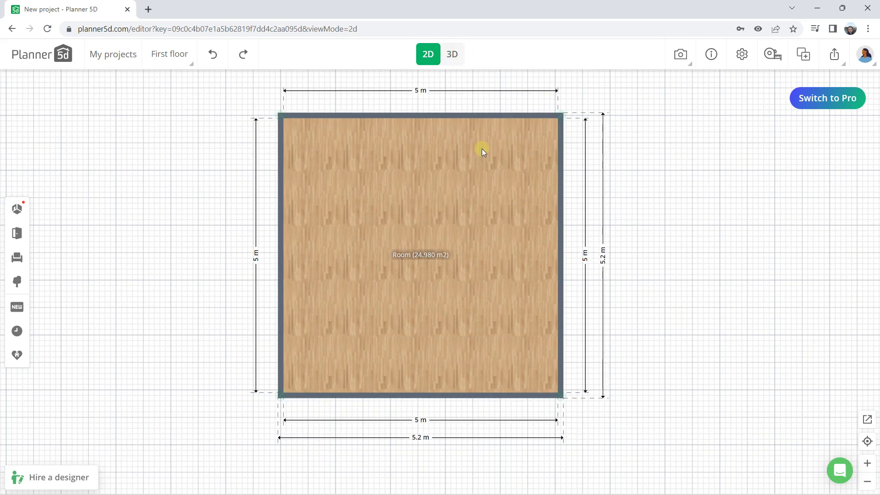
{"action": "left_click", "coordinate": [429, 178]}
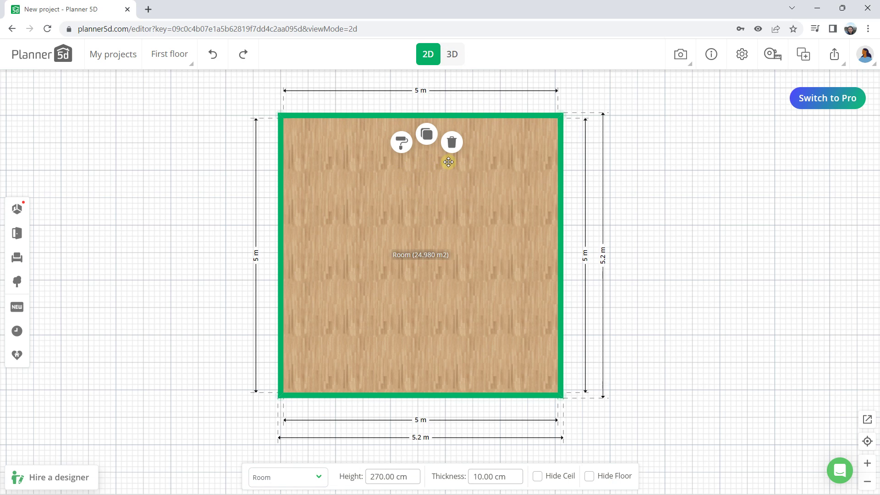
{"action": "left_click", "coordinate": [452, 143]}
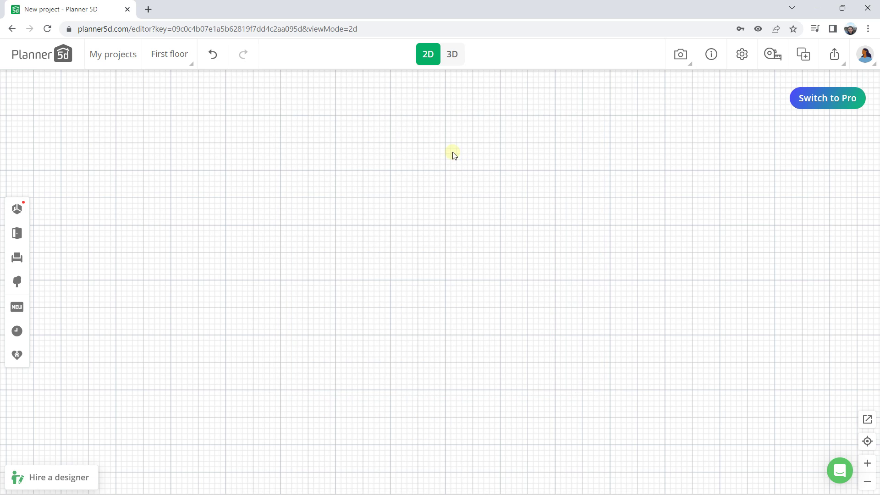
Step: Draw four freehand walls around a 4.24 m by 2.89 m rectangle, closing at the start corner
{"action": "left_click", "coordinate": [17, 209]}
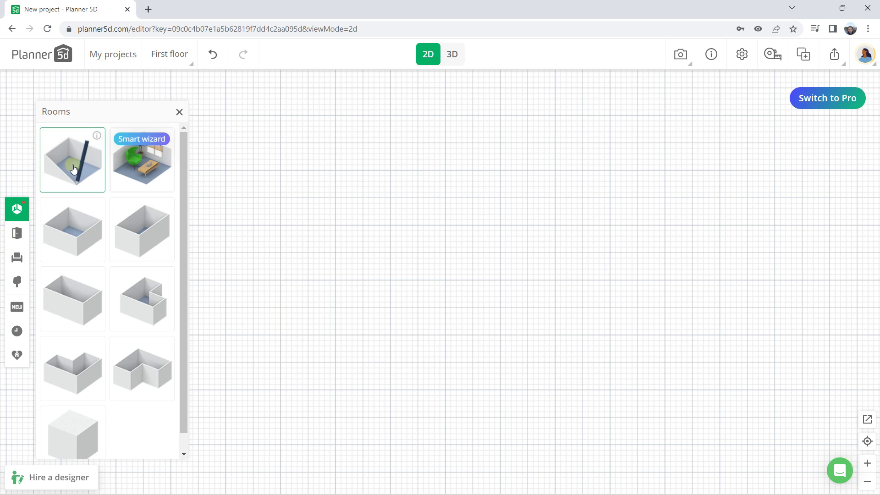
{"action": "left_click", "coordinate": [74, 167]}
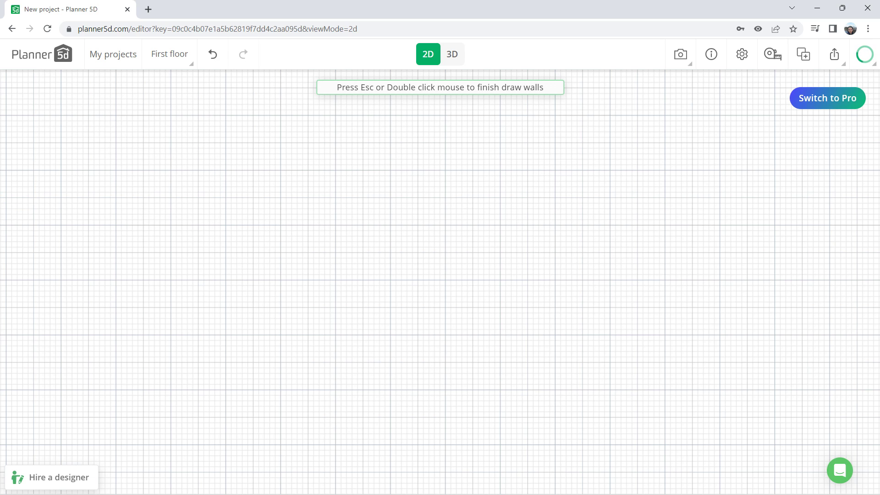
{"action": "left_click", "coordinate": [202, 147]}
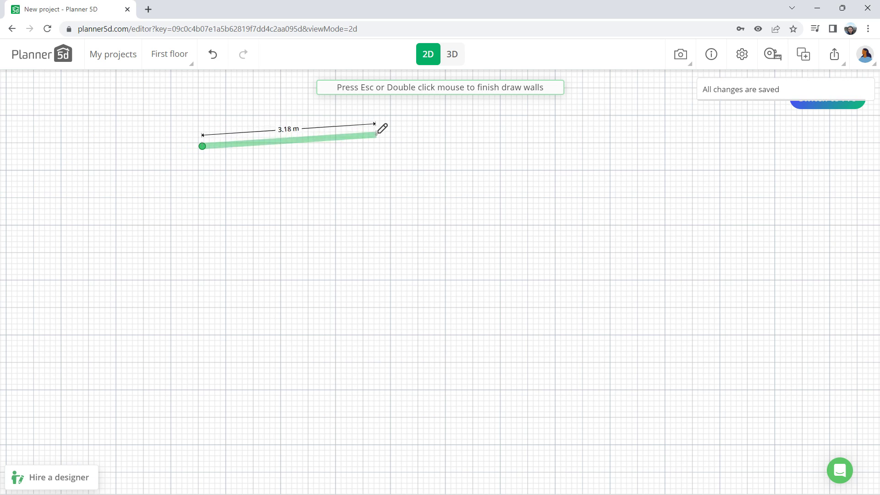
{"action": "left_click", "coordinate": [441, 145]}
{"action": "left_click", "coordinate": [440, 310]}
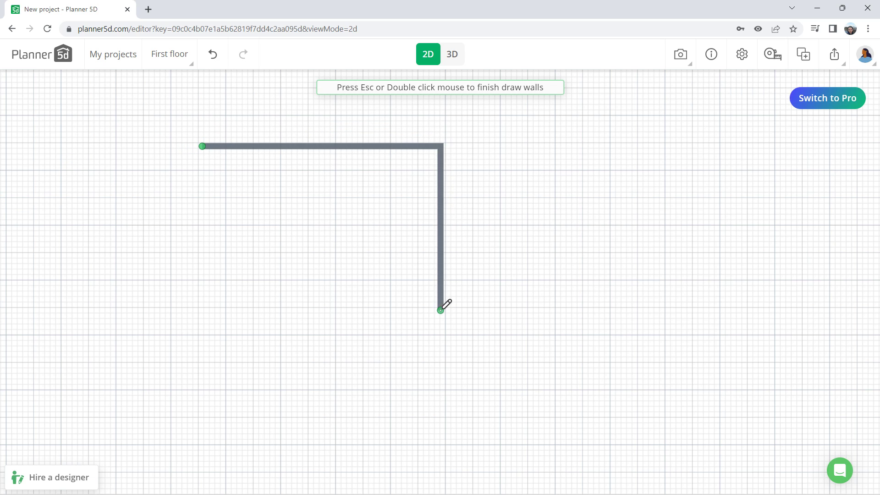
{"action": "left_click", "coordinate": [202, 310]}
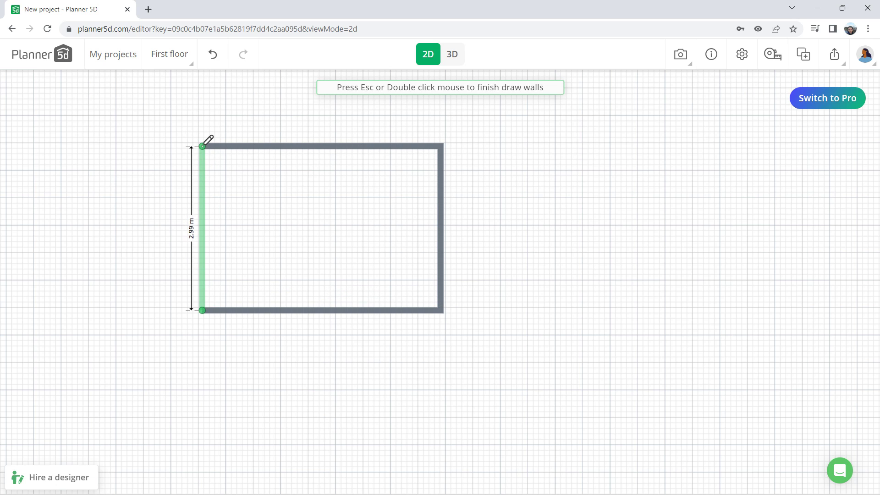
{"action": "left_click", "coordinate": [203, 145]}
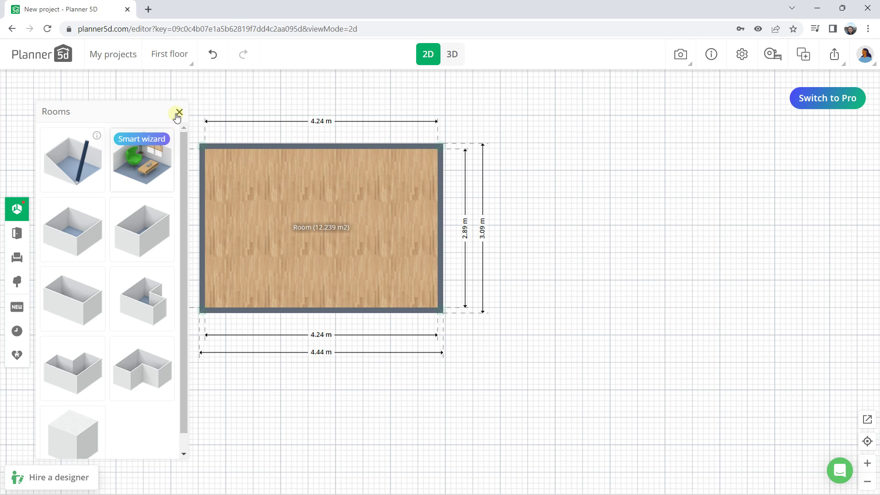
Step: Undo the drawn room and add a 5 m square room, moved up and left
{"action": "left_click", "coordinate": [213, 54]}
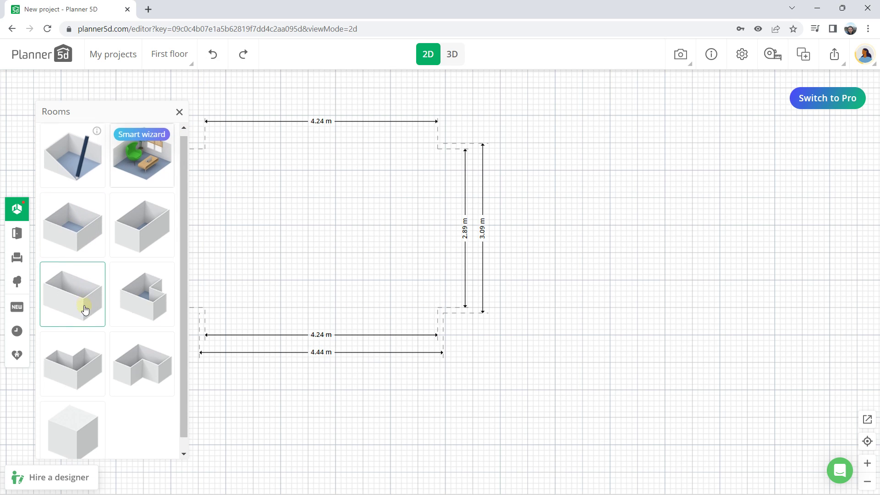
{"action": "scroll", "coordinate": [78, 257], "scroll_direction": "down", "scroll_amount": 1}
{"action": "left_click", "coordinate": [71, 204]}
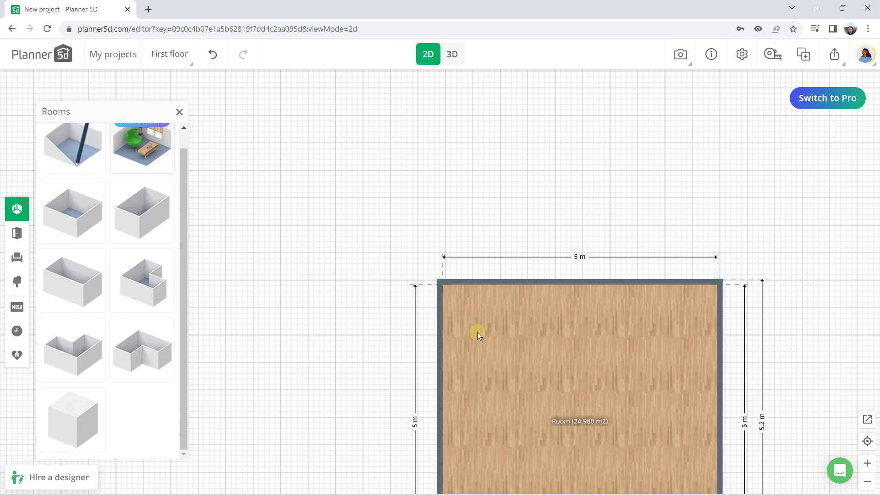
{"action": "left_click", "coordinate": [478, 332]}
{"action": "left_click_drag", "start_coordinate": [498, 350], "coordinate": [355, 165]}
Step: Drag the right and left walls outward to make the room 8.07 m by 5 m
{"action": "scroll", "coordinate": [564, 223], "scroll_direction": "down", "scroll_amount": 1}
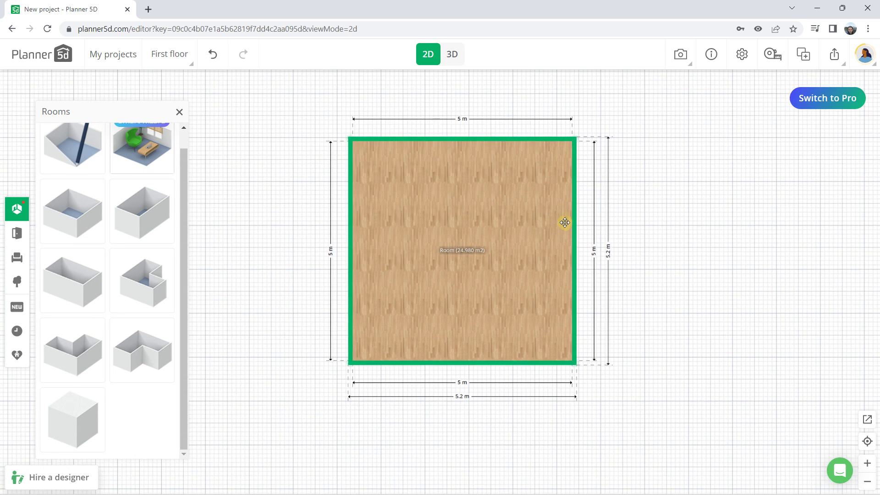
{"action": "left_click_drag", "start_coordinate": [573, 203], "coordinate": [654, 201]}
{"action": "left_click_drag", "start_coordinate": [347, 192], "coordinate": [277, 139]}
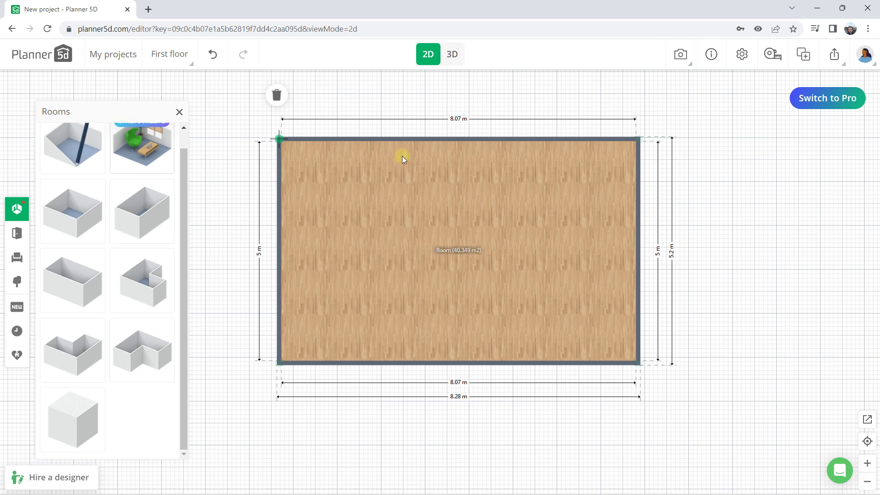
{"action": "left_click", "coordinate": [180, 113]}
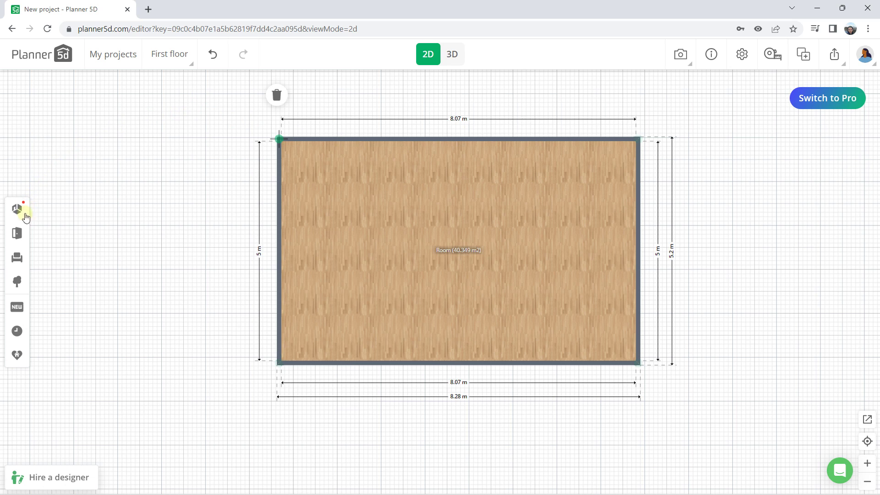
Step: Place an 88 cm French door in the bottom wall, flipped inward with its hinge side mirrored
{"action": "left_click", "coordinate": [17, 234]}
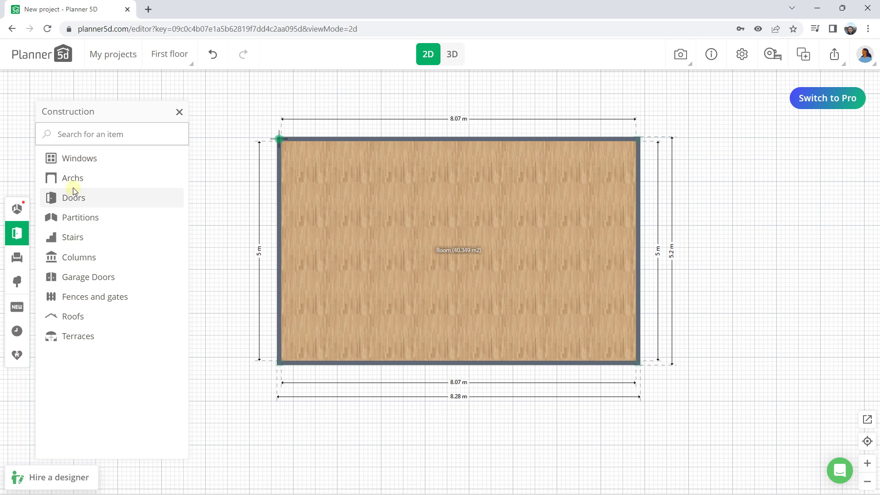
{"action": "left_click", "coordinate": [75, 202]}
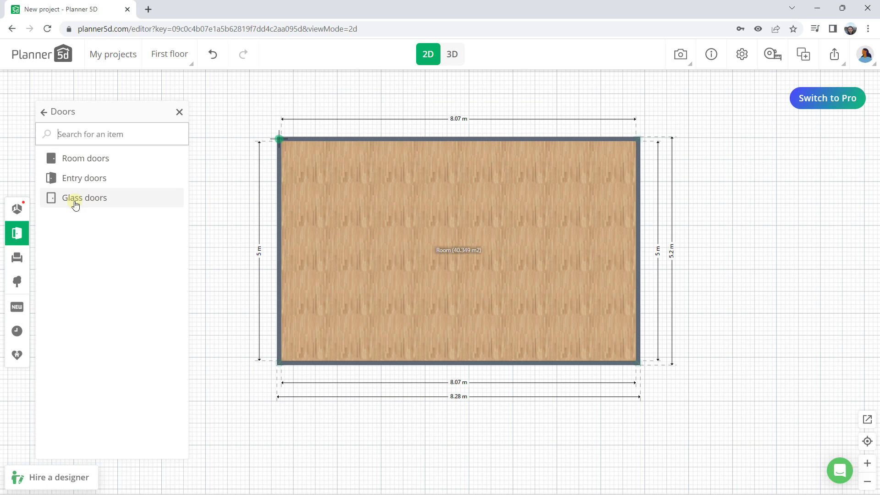
{"action": "left_click", "coordinate": [75, 160]}
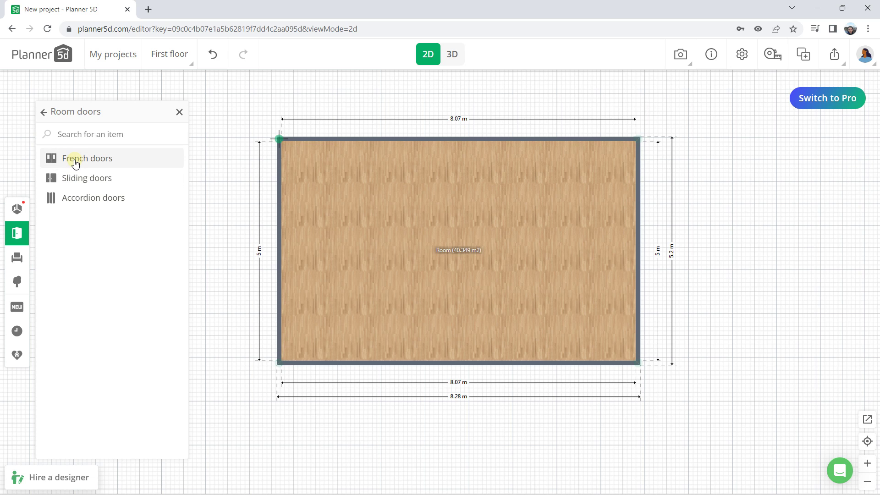
{"action": "left_click", "coordinate": [76, 161]}
{"action": "left_click_drag", "start_coordinate": [64, 187], "coordinate": [551, 361]}
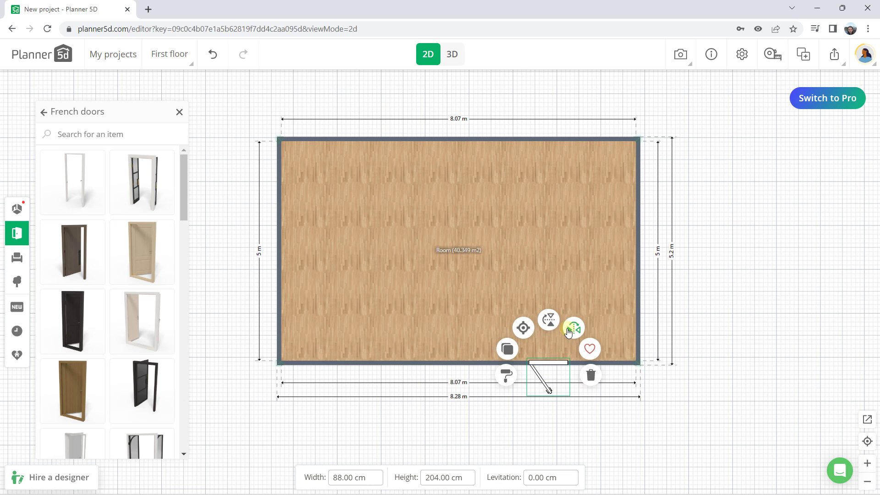
{"action": "left_click", "coordinate": [563, 329]}
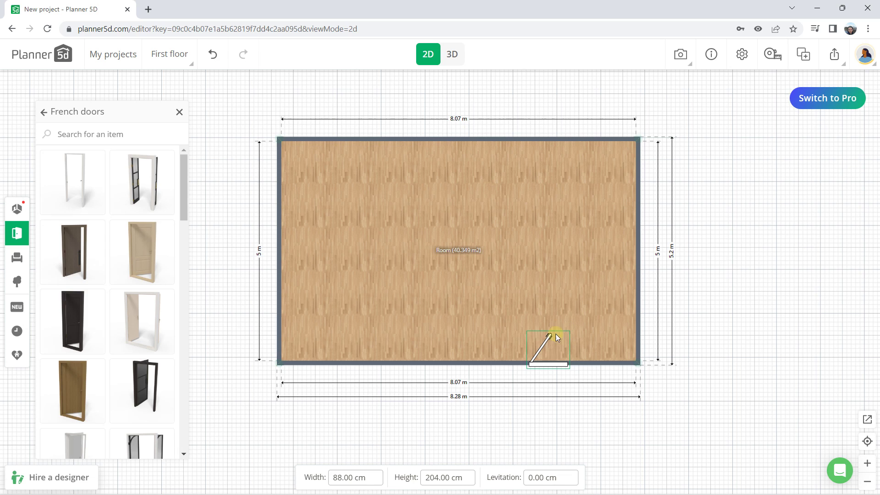
{"action": "left_click", "coordinate": [549, 320]}
{"action": "left_click", "coordinate": [20, 235]}
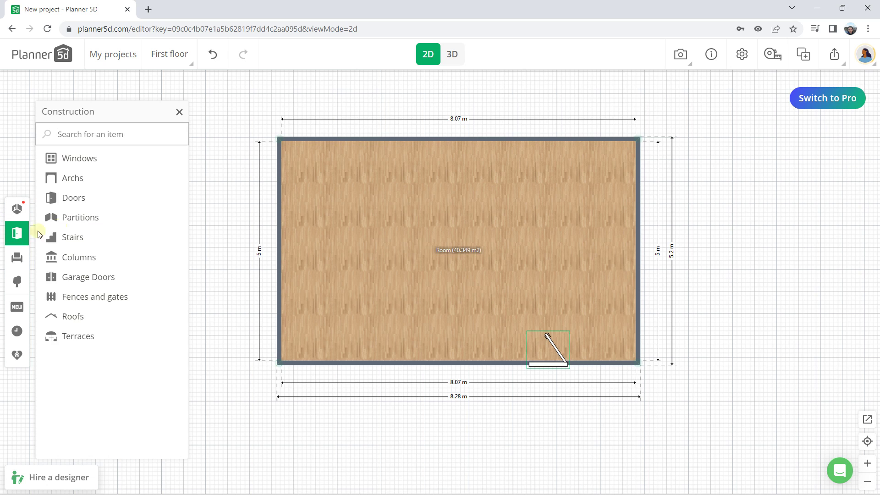
Step: Set a 140 by 140 cm double-pane window into the bottom wall left of the door
{"action": "left_click", "coordinate": [74, 161]}
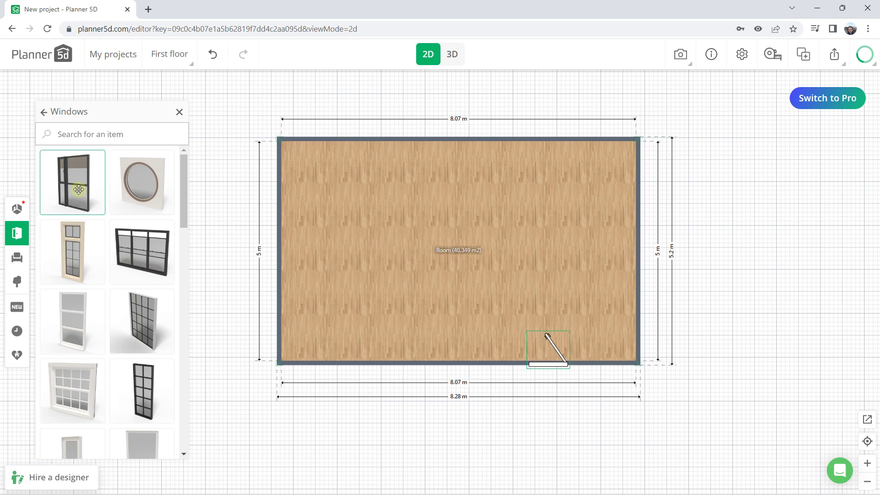
{"action": "scroll", "coordinate": [141, 268], "scroll_direction": "down", "scroll_amount": 5}
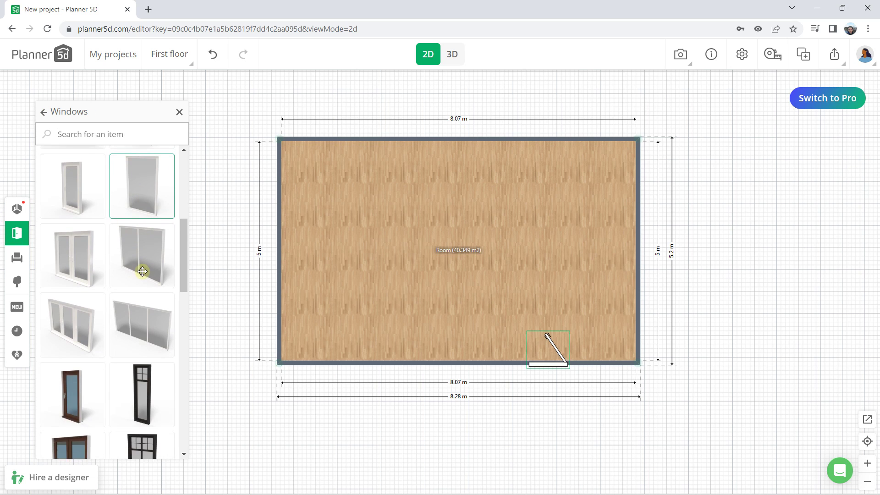
{"action": "left_click_drag", "start_coordinate": [63, 274], "coordinate": [406, 365]}
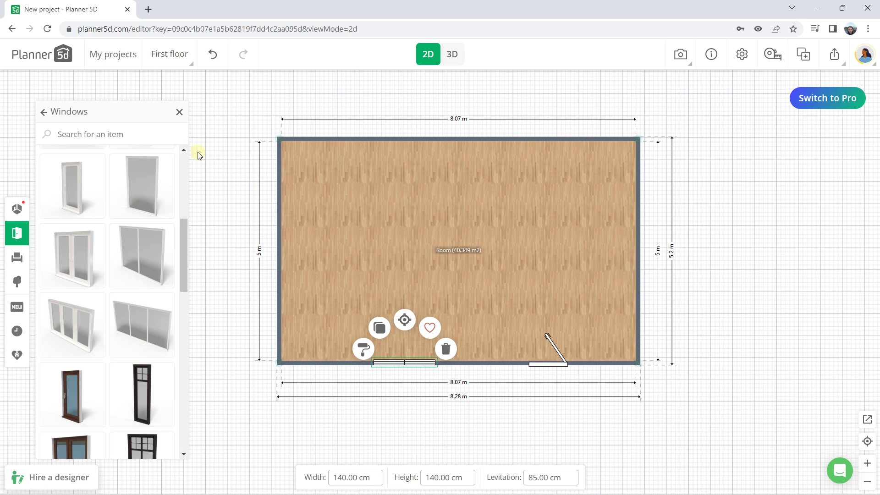
{"action": "left_click", "coordinate": [17, 259]}
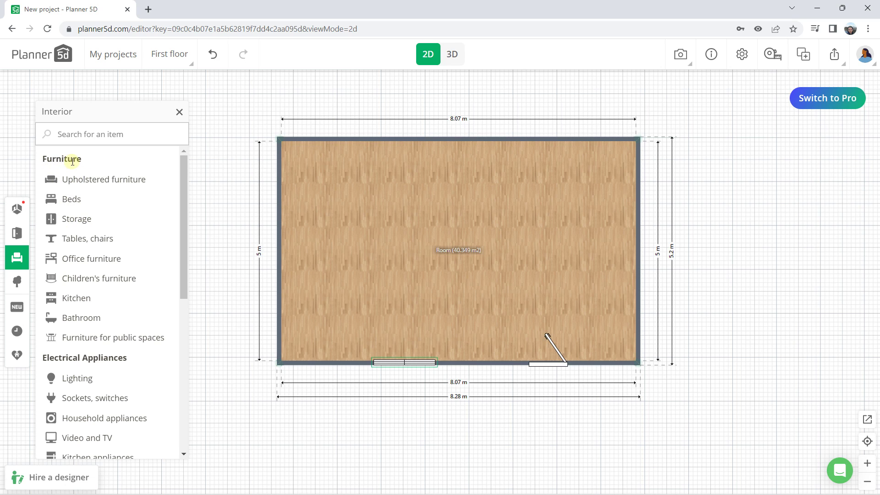
Step: Place a 189 by 230 cm double bed from Full, queen and king beds against the top wall
{"action": "left_click", "coordinate": [73, 198]}
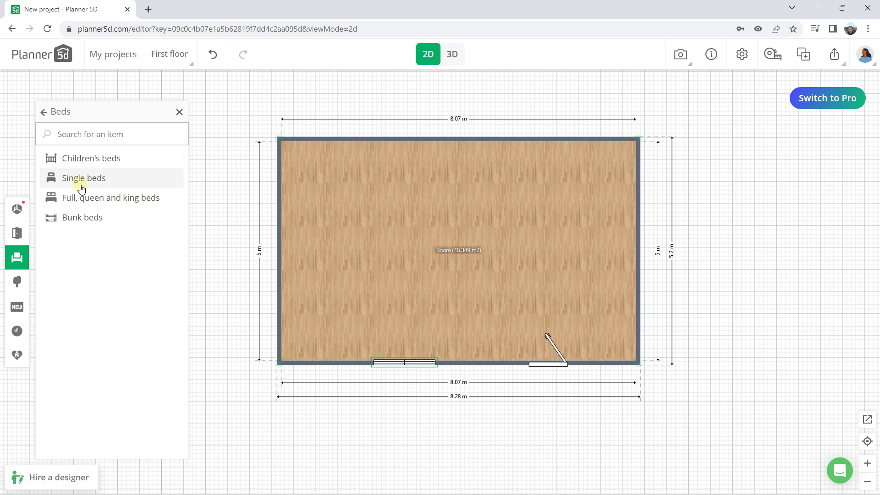
{"action": "left_click", "coordinate": [82, 201]}
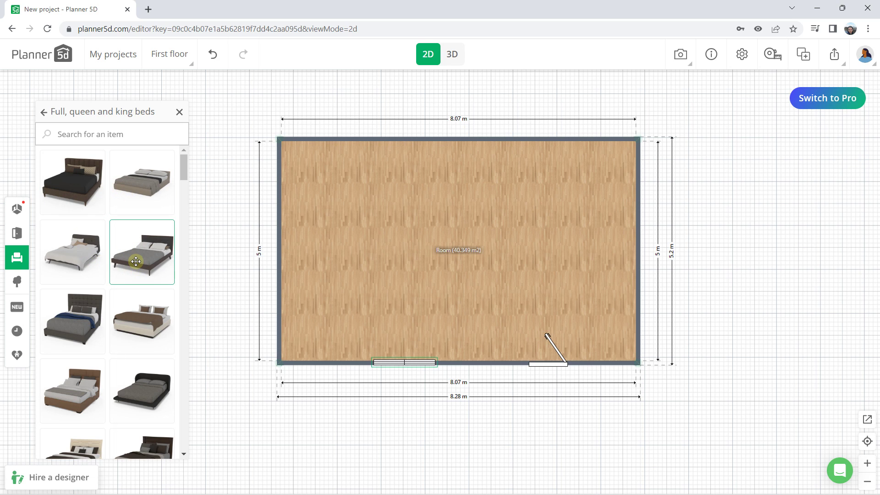
{"action": "scroll", "coordinate": [136, 261], "scroll_direction": "down", "scroll_amount": 10}
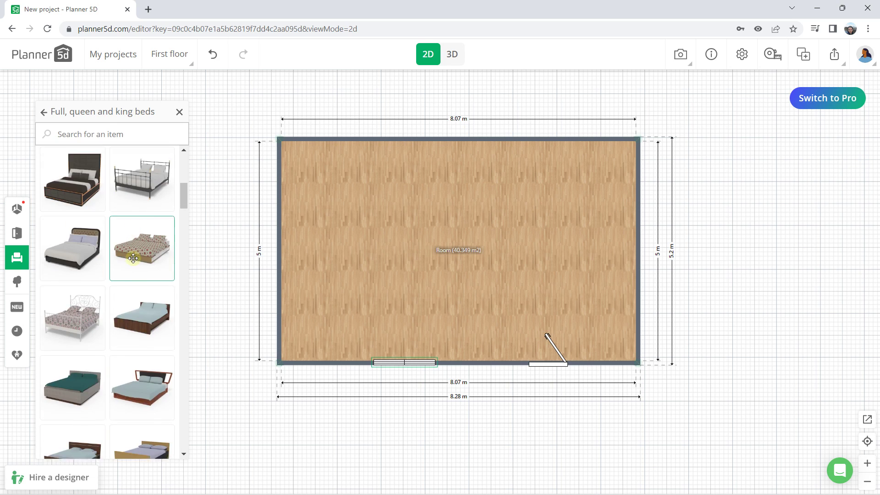
{"action": "scroll", "coordinate": [136, 243], "scroll_direction": "up", "scroll_amount": 6}
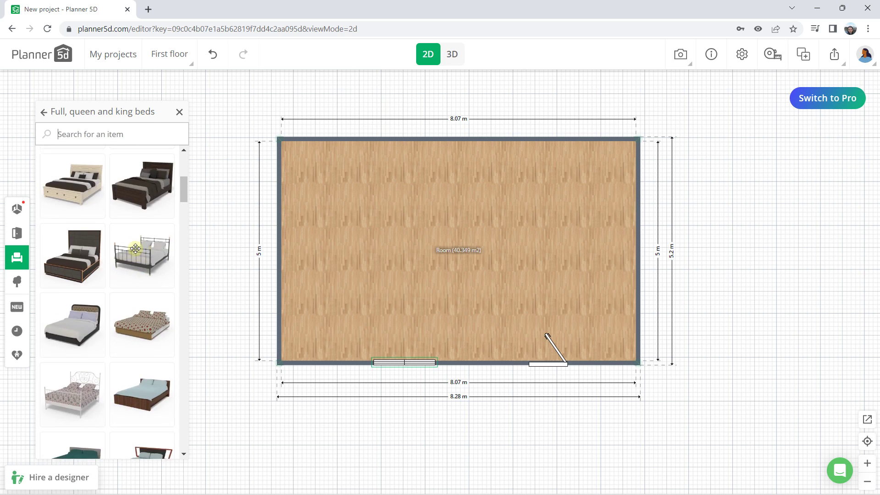
{"action": "scroll", "coordinate": [138, 225], "scroll_direction": "up", "scroll_amount": 2}
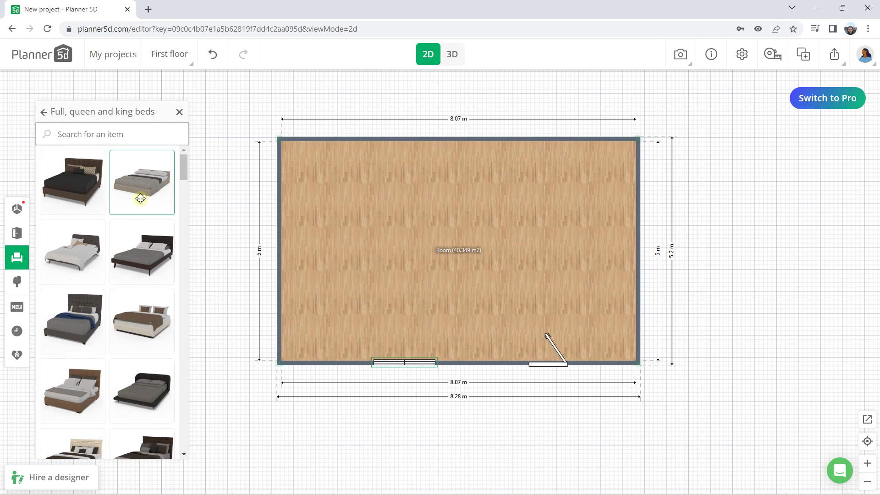
{"action": "left_click_drag", "start_coordinate": [132, 204], "coordinate": [385, 211]}
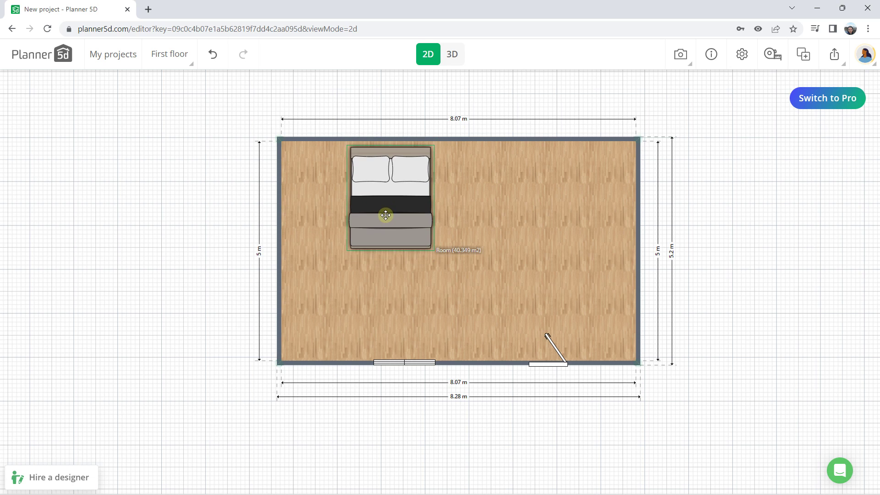
{"action": "scroll", "coordinate": [72, 219], "scroll_direction": "down", "scroll_amount": 3}
{"action": "scroll", "coordinate": [72, 220], "scroll_direction": "down", "scroll_amount": 5}
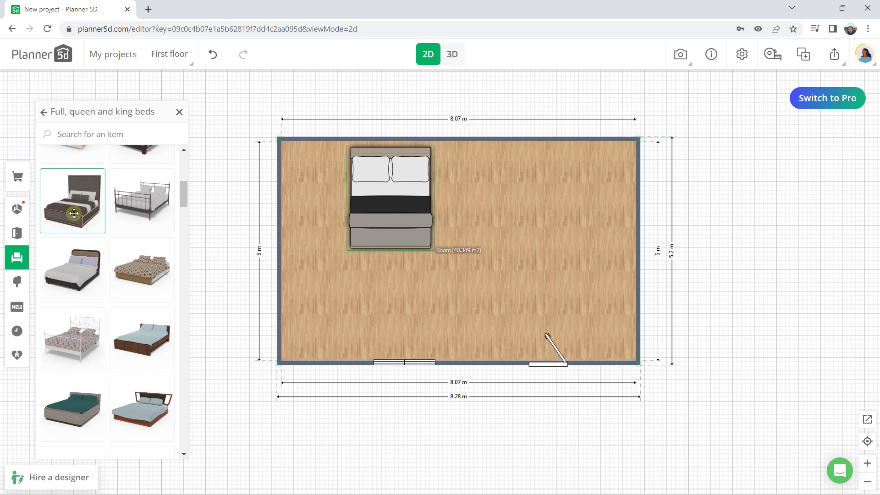
{"action": "left_click", "coordinate": [41, 112]}
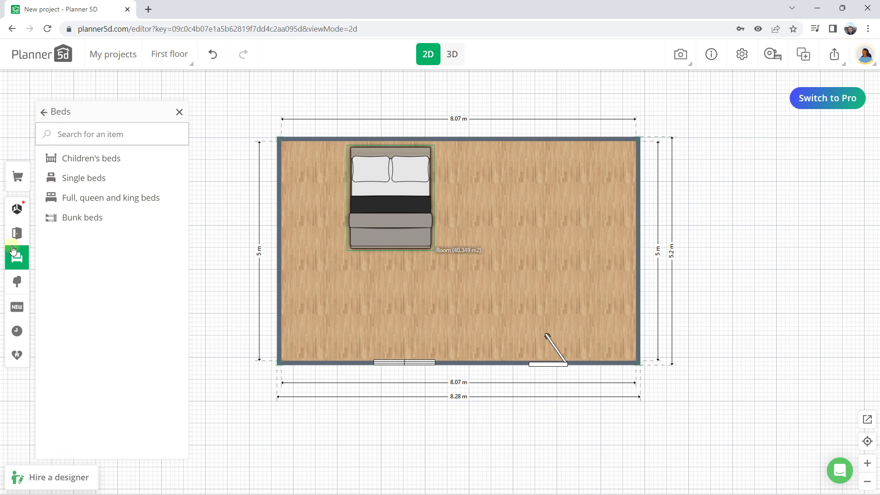
Step: Place the dark brown dresser from Storage > Dressers against the top wall and push the bed snug to it
{"action": "left_click", "coordinate": [21, 263]}
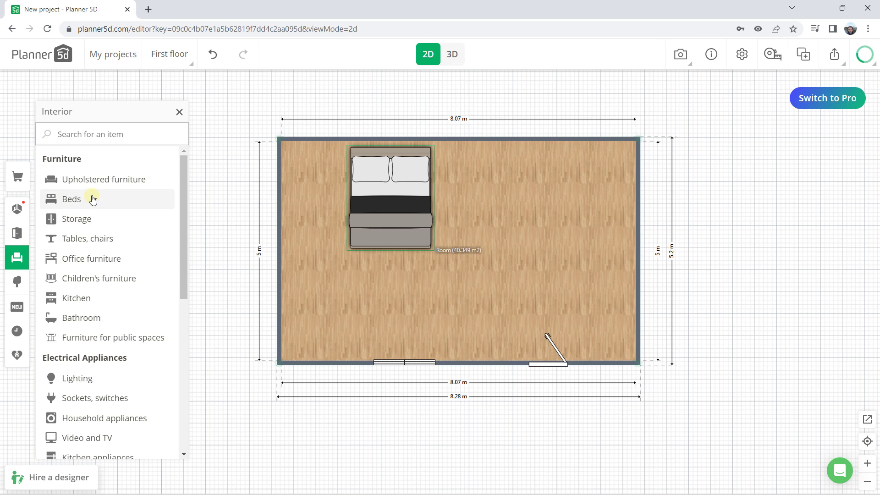
{"action": "scroll", "coordinate": [90, 196], "scroll_direction": "down", "scroll_amount": 7}
{"action": "scroll", "coordinate": [95, 343], "scroll_direction": "up", "scroll_amount": 7}
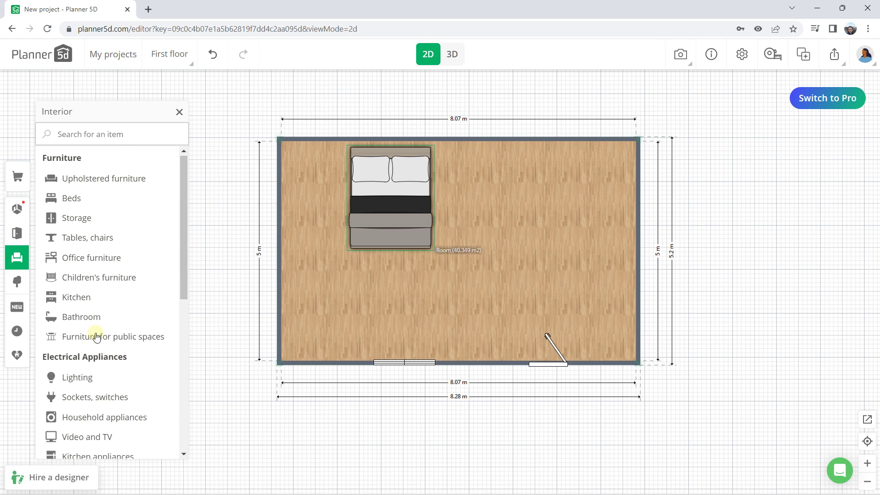
{"action": "left_click", "coordinate": [83, 223]}
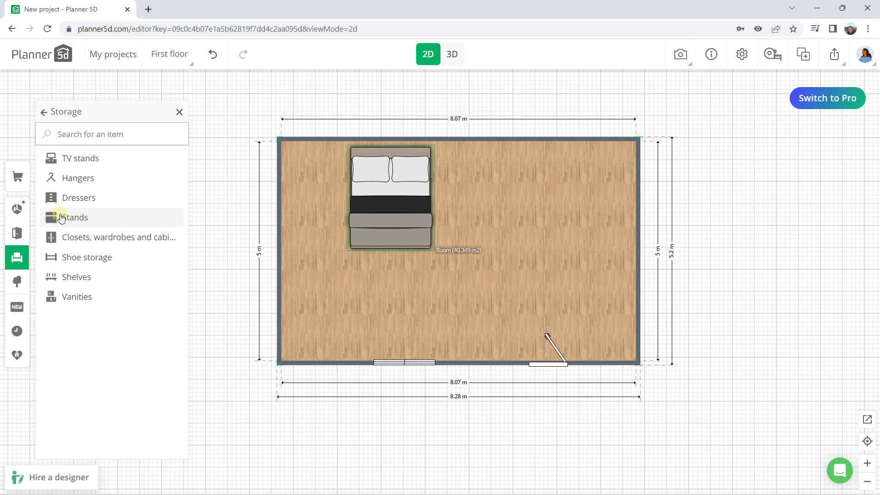
{"action": "left_click", "coordinate": [73, 202]}
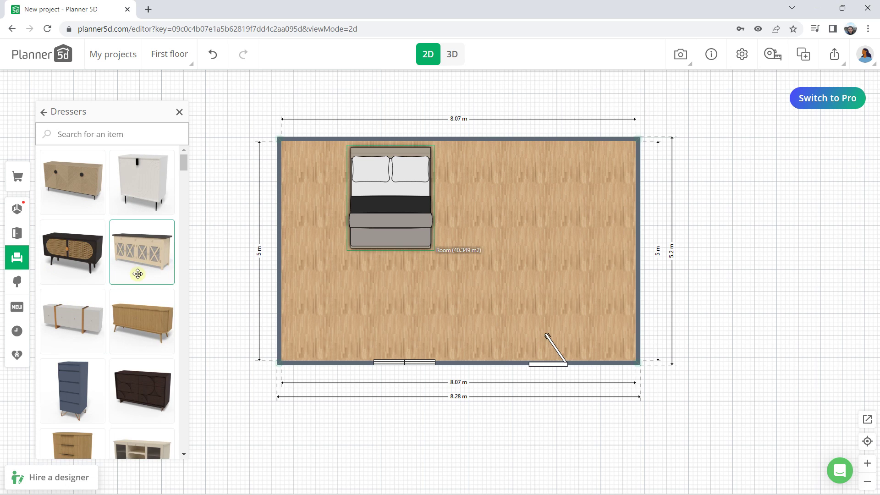
{"action": "scroll", "coordinate": [137, 268], "scroll_direction": "down", "scroll_amount": 5}
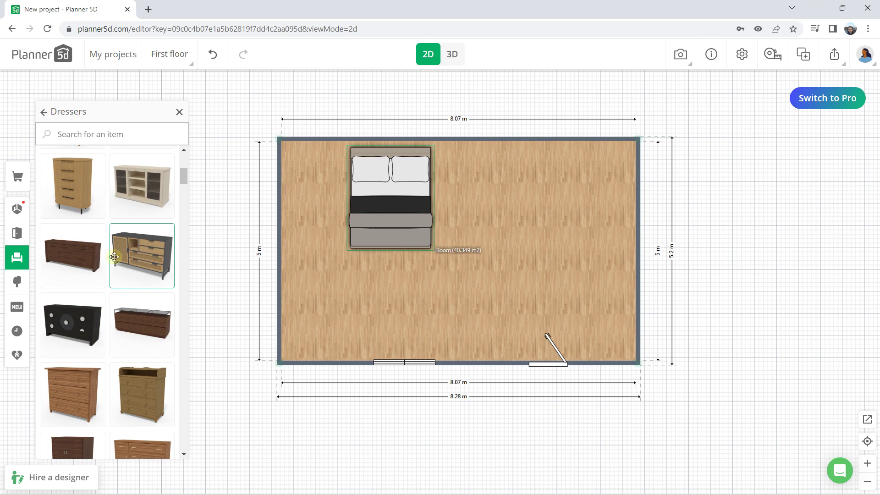
{"action": "left_click_drag", "start_coordinate": [72, 256], "coordinate": [502, 169]}
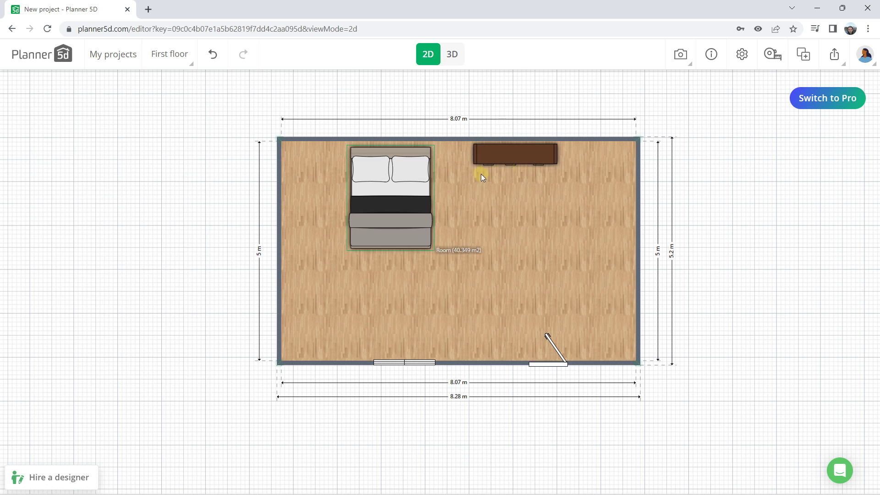
{"action": "left_click", "coordinate": [392, 186]}
{"action": "left_click_drag", "start_coordinate": [392, 186], "coordinate": [382, 182]}
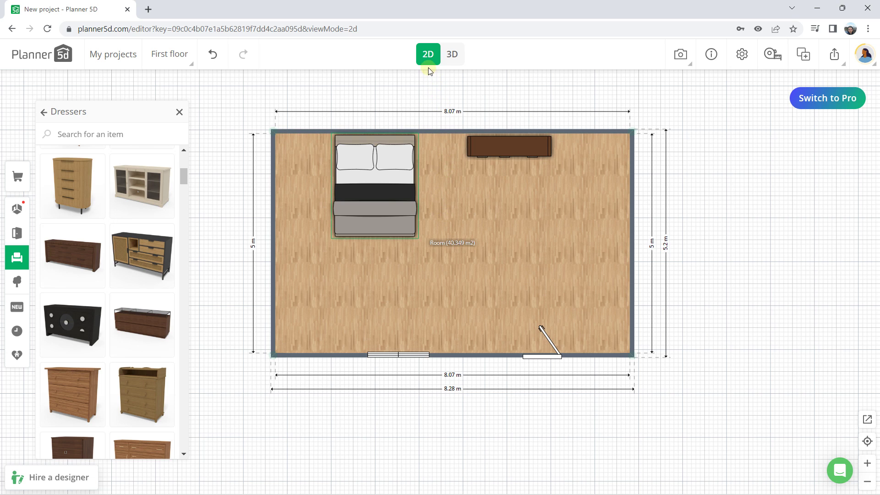
Step: Switch to 3D, face the outside brick wall and slide the window left along it
{"action": "left_click", "coordinate": [447, 65]}
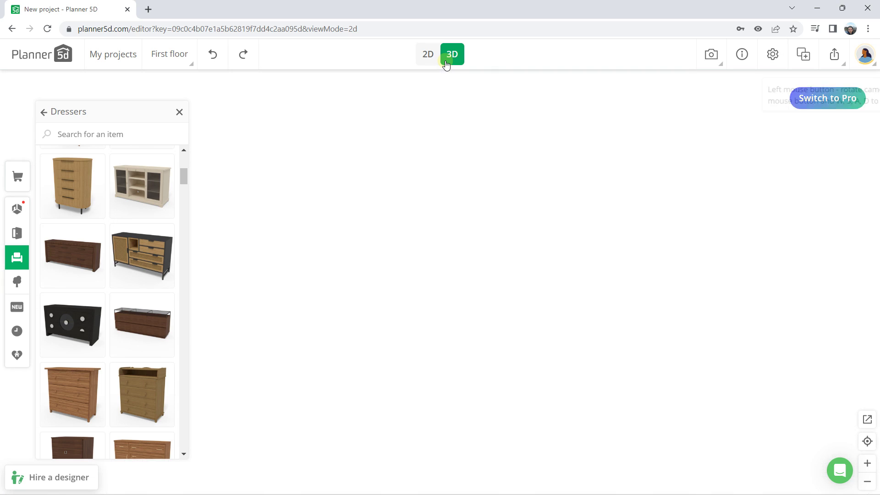
{"action": "left_click_drag", "start_coordinate": [461, 257], "coordinate": [323, 275]}
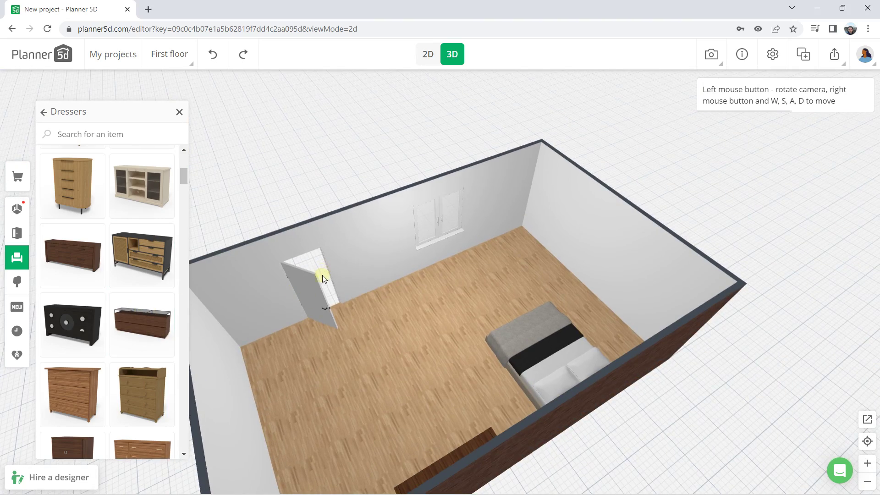
{"action": "left_click_drag", "start_coordinate": [448, 235], "coordinate": [390, 323]}
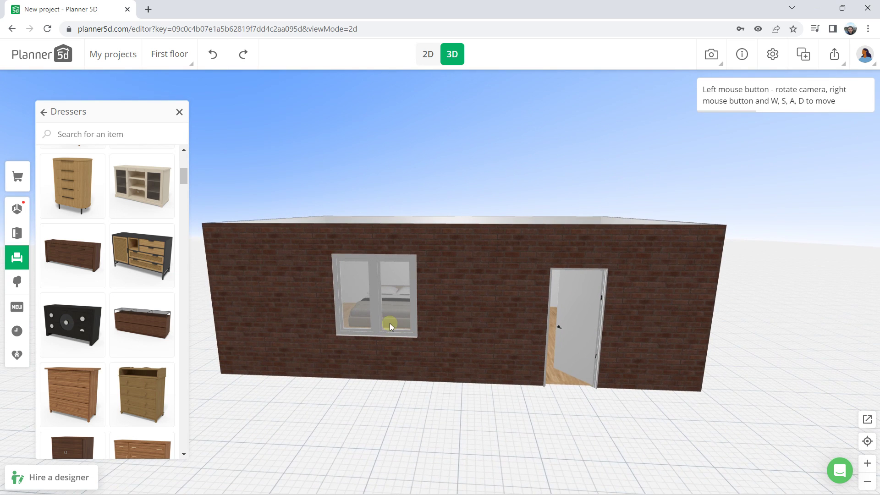
{"action": "left_click", "coordinate": [386, 303]}
{"action": "left_click_drag", "start_coordinate": [354, 285], "coordinate": [330, 274]}
Step: Look down into the room and inspect the dresser and bed by selecting each
{"action": "left_click_drag", "start_coordinate": [565, 298], "coordinate": [542, 274]}
{"action": "left_click", "coordinate": [550, 262]}
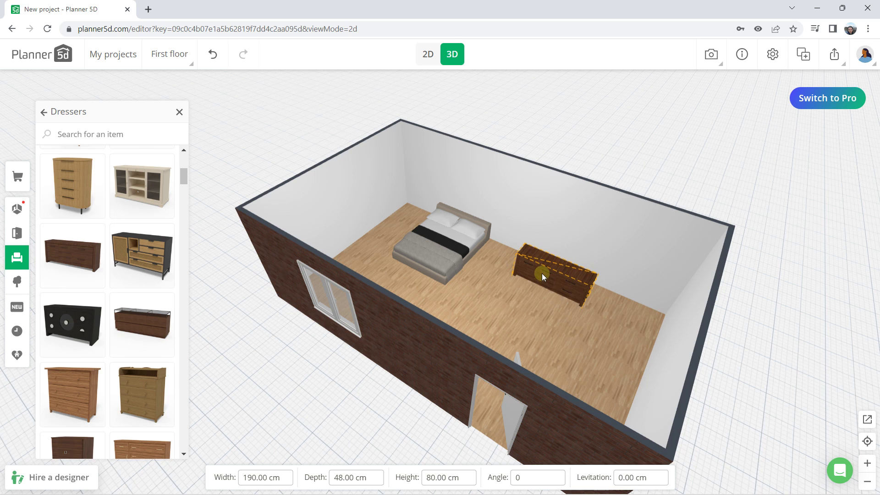
{"action": "left_click", "coordinate": [435, 253]}
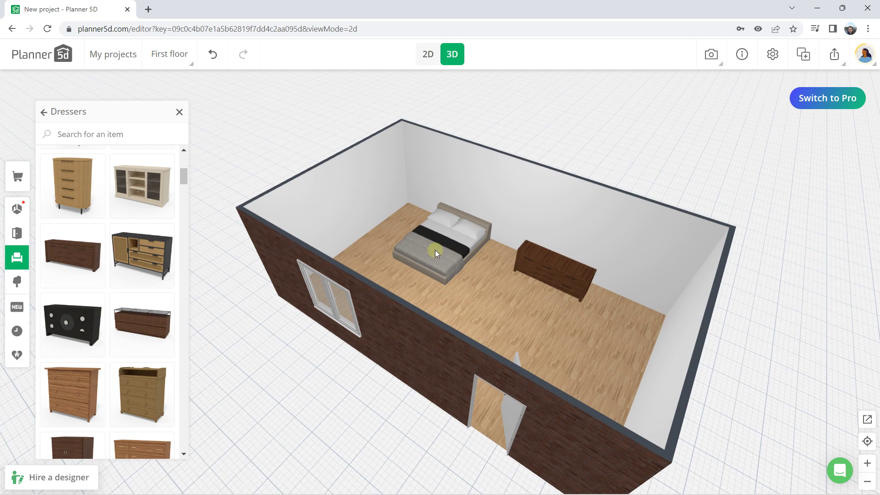
{"action": "left_click", "coordinate": [436, 250]}
{"action": "left_click", "coordinate": [518, 136]}
{"action": "left_click_drag", "start_coordinate": [334, 155], "coordinate": [293, 142]}
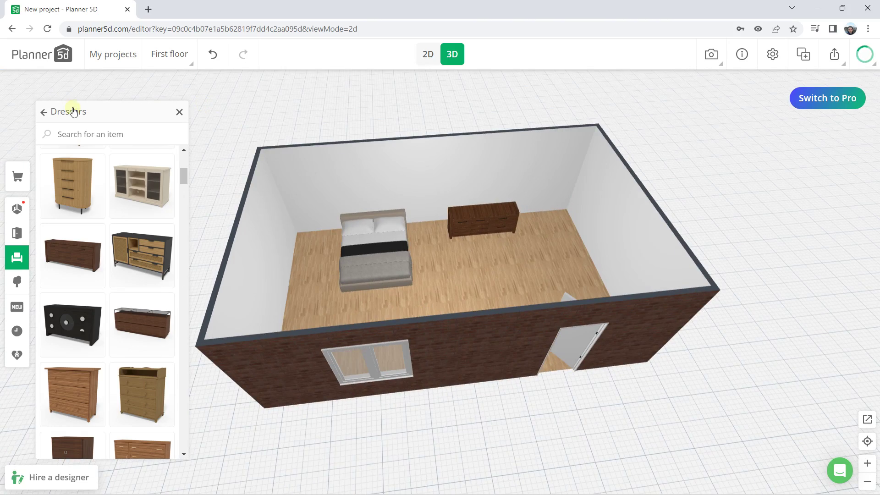
Step: Back out of the Dressers and Storage lists, close the catalogue, and view the house from the front
{"action": "left_click", "coordinate": [45, 113]}
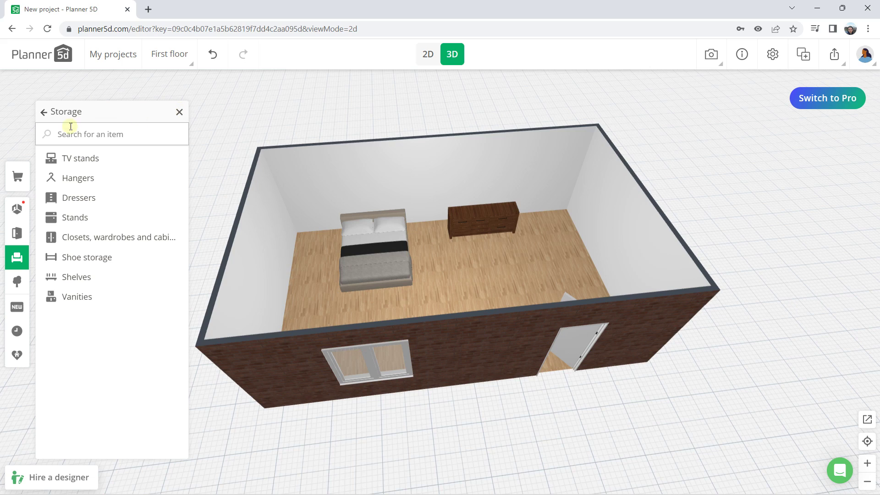
{"action": "left_click", "coordinate": [44, 112]}
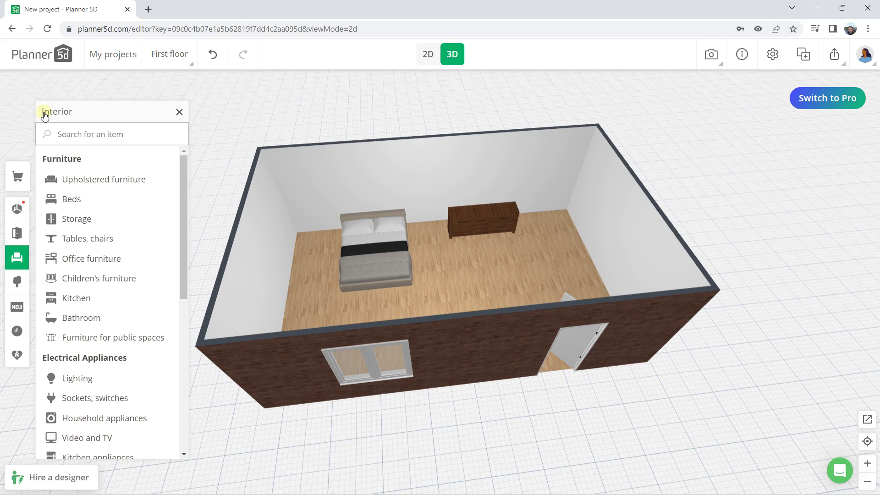
{"action": "left_click", "coordinate": [179, 112]}
{"action": "mouse_move", "coordinate": [276, 227]}
{"action": "left_mouse_down"}
{"action": "mouse_move", "coordinate": [258, 156]}
{"action": "mouse_move", "coordinate": [193, 162]}
{"action": "mouse_move", "coordinate": [257, 242]}
{"action": "mouse_move", "coordinate": [304, 226]}
{"action": "mouse_move", "coordinate": [285, 216]}
{"action": "left_mouse_up"}
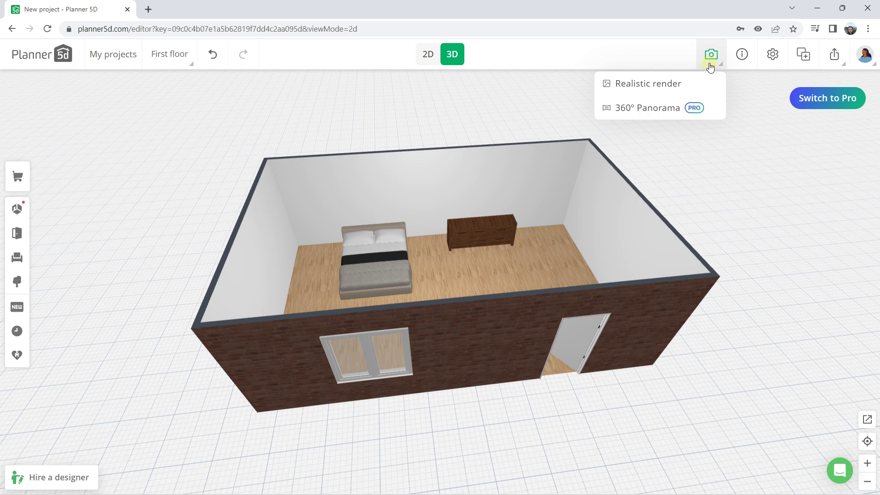
Step: Start a Realistic render snapshot from the current angle, then close the snapshot type choices
{"action": "mouse_move", "coordinate": [712, 65]}
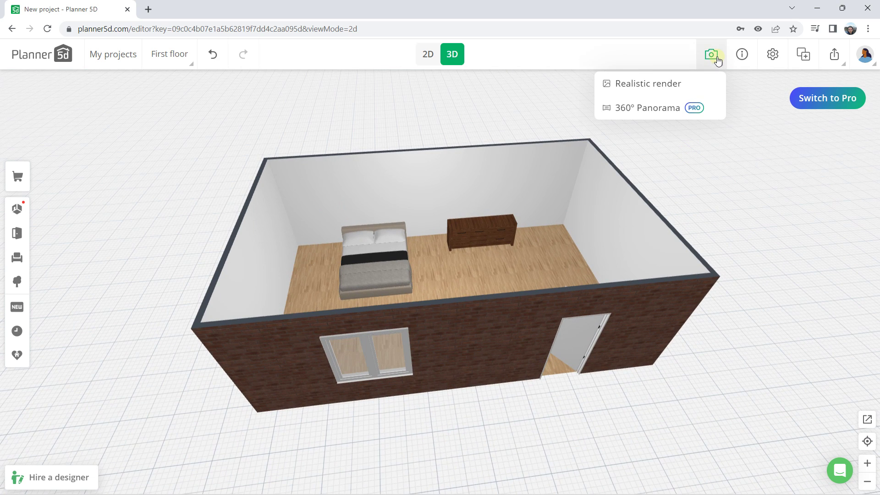
{"action": "left_click", "coordinate": [648, 92]}
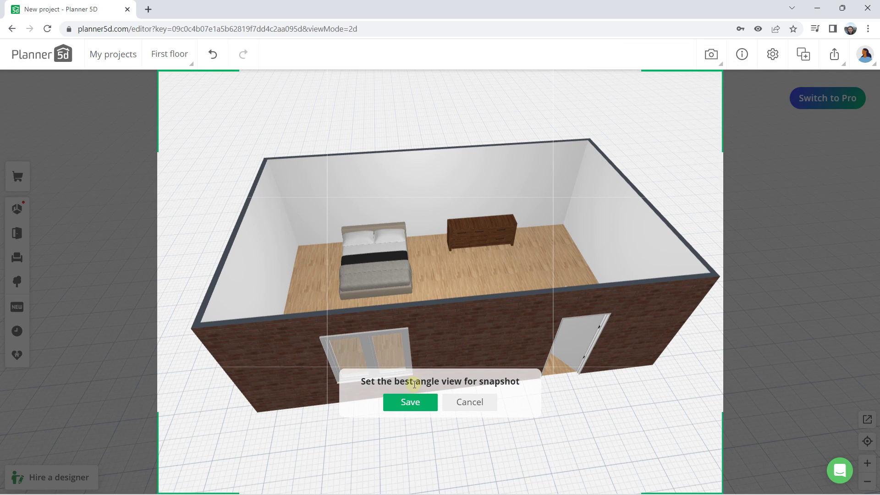
{"action": "left_click", "coordinate": [411, 402]}
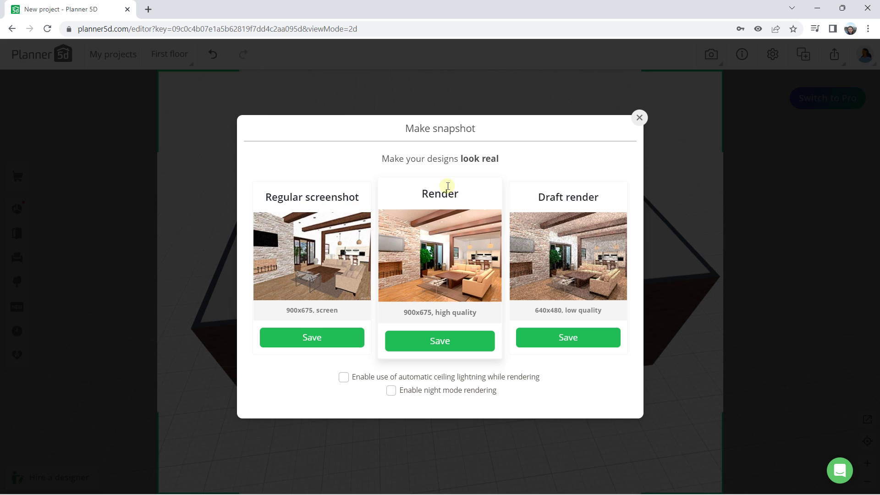
{"action": "left_click", "coordinate": [639, 118]}
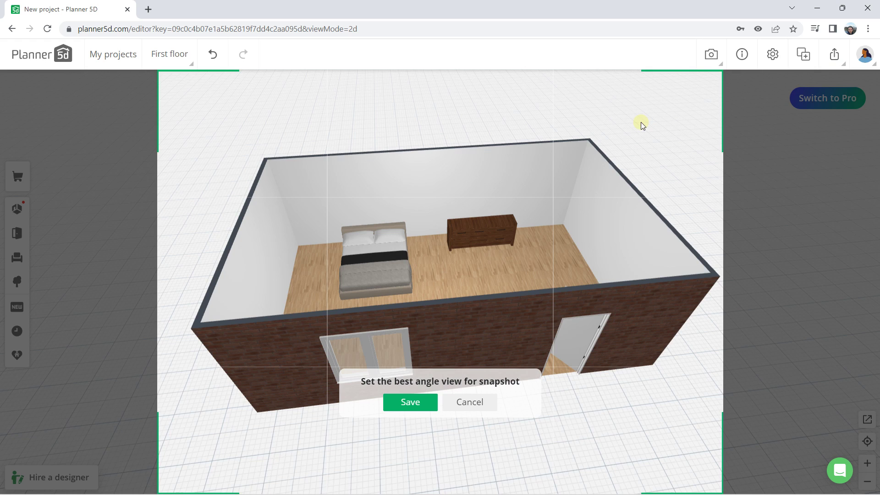
Step: Reframe the view, cancel the snapshot, and show the project's floor list
{"action": "left_click_drag", "start_coordinate": [507, 194], "coordinate": [516, 218]}
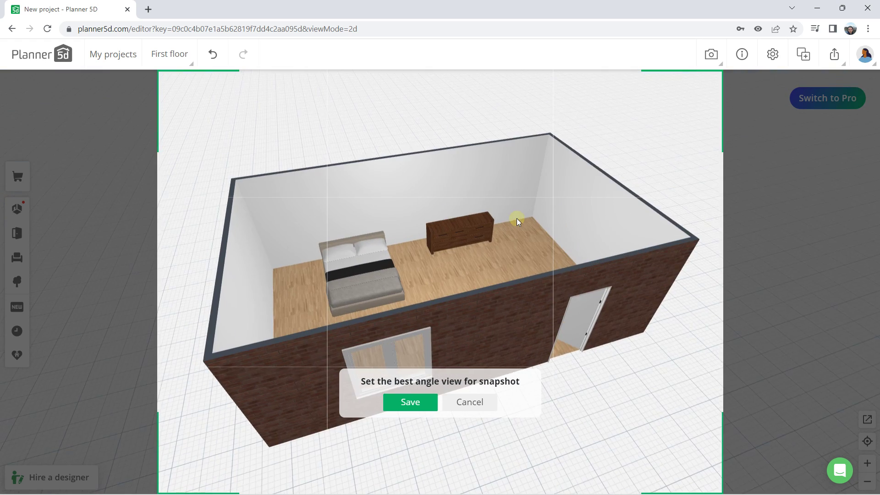
{"action": "scroll", "coordinate": [517, 218], "scroll_direction": "up", "scroll_amount": 3}
{"action": "scroll", "coordinate": [516, 218], "scroll_direction": "down", "scroll_amount": 4}
{"action": "scroll", "coordinate": [520, 220], "scroll_direction": "down", "scroll_amount": 1}
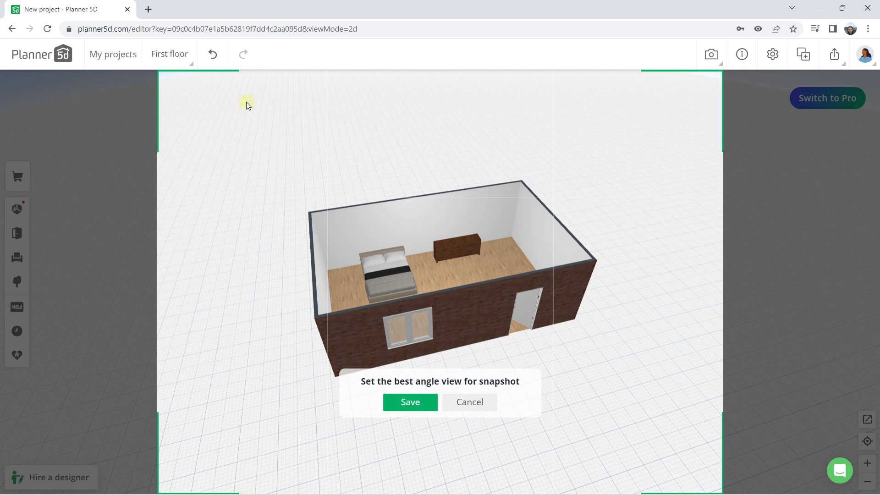
{"action": "left_click", "coordinate": [462, 408]}
{"action": "left_click", "coordinate": [173, 57]}
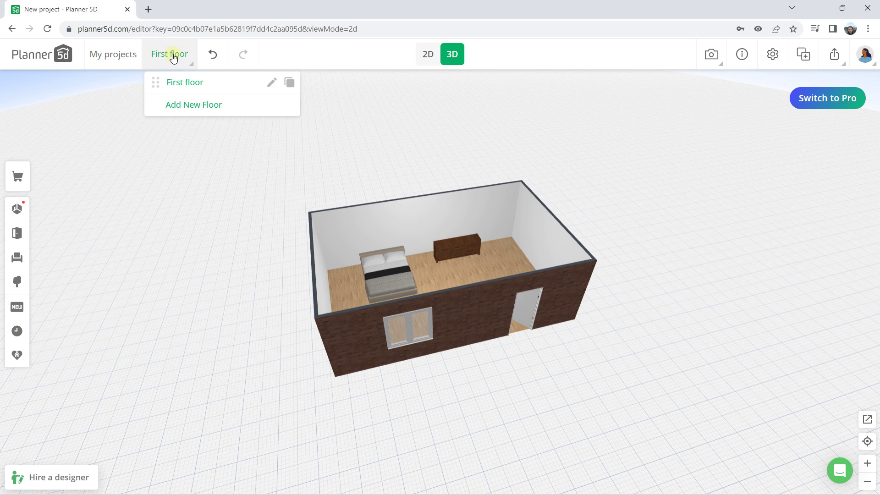
Step: Close the floor list, browse the Exterior catalogue (Paths and lawns, Trees and plants, Pool, Lighting), then exit to the dashboard
{"action": "left_click", "coordinate": [240, 112]}
{"action": "left_click", "coordinate": [218, 106]}
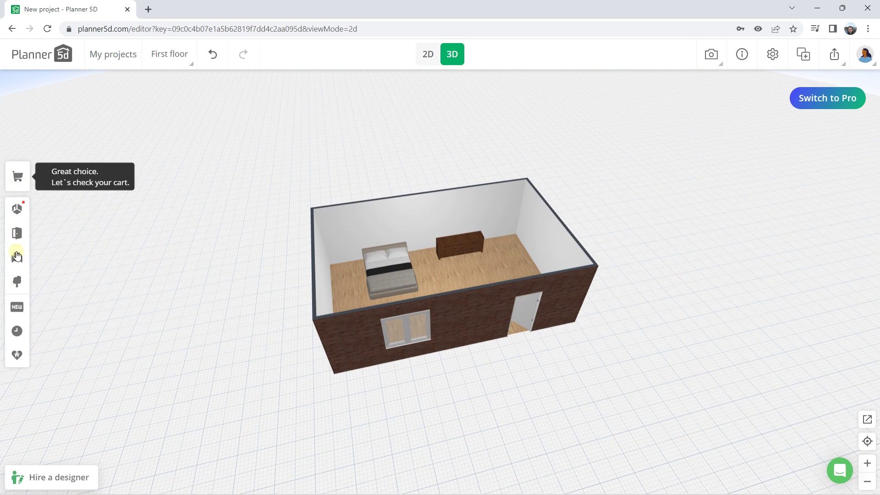
{"action": "left_click", "coordinate": [17, 281]}
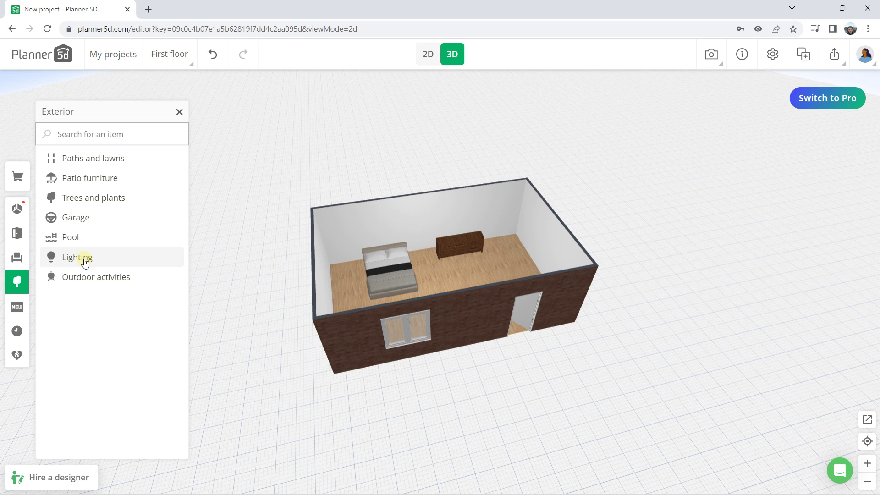
{"action": "left_click_drag", "start_coordinate": [236, 236], "coordinate": [179, 112]}
{"action": "left_click", "coordinate": [179, 112]}
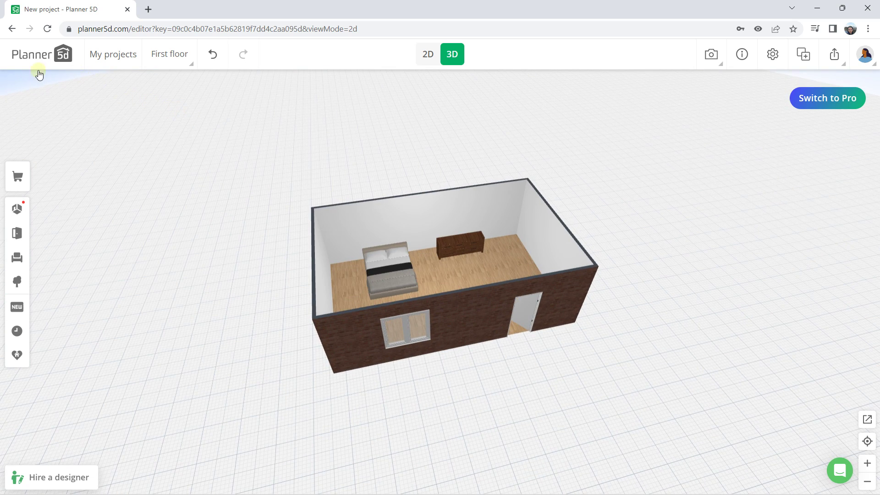
{"action": "left_click", "coordinate": [108, 57]}
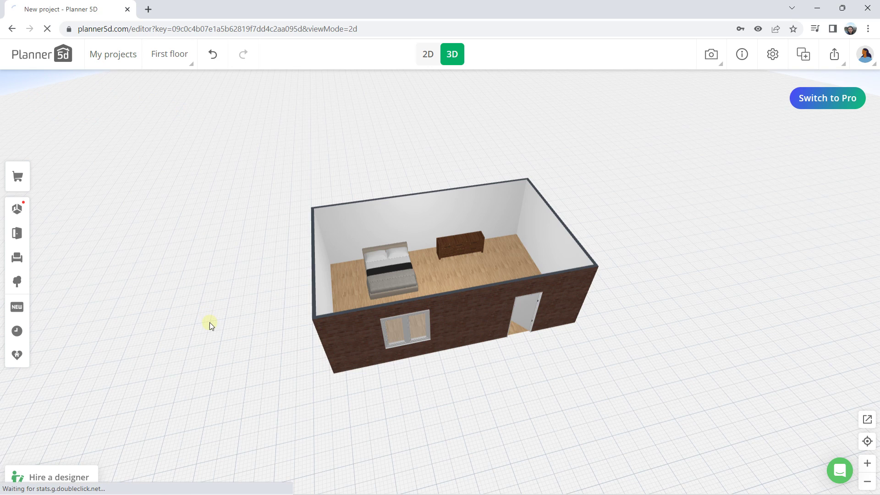